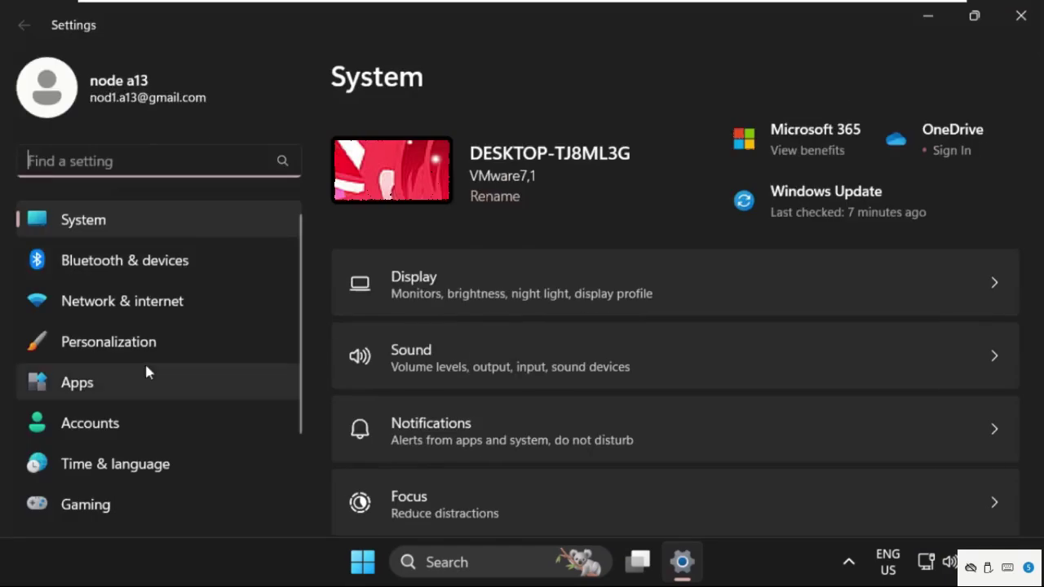
Shrink the Settings window to a smaller size and open the Startup page of the Apps settings.
click(101, 384)
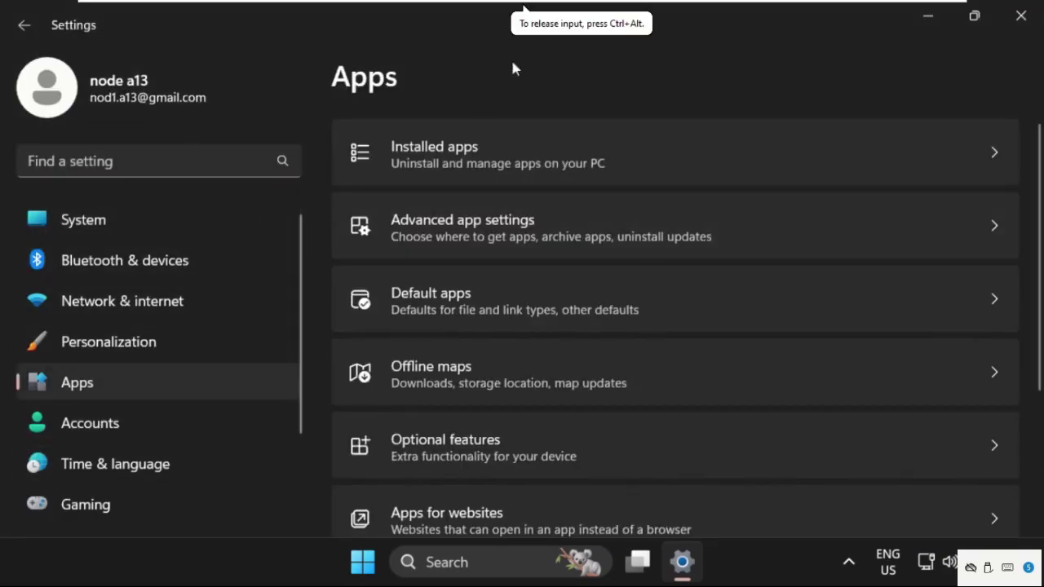
double_click(451, 23)
scroll(549, 314, down, 3)
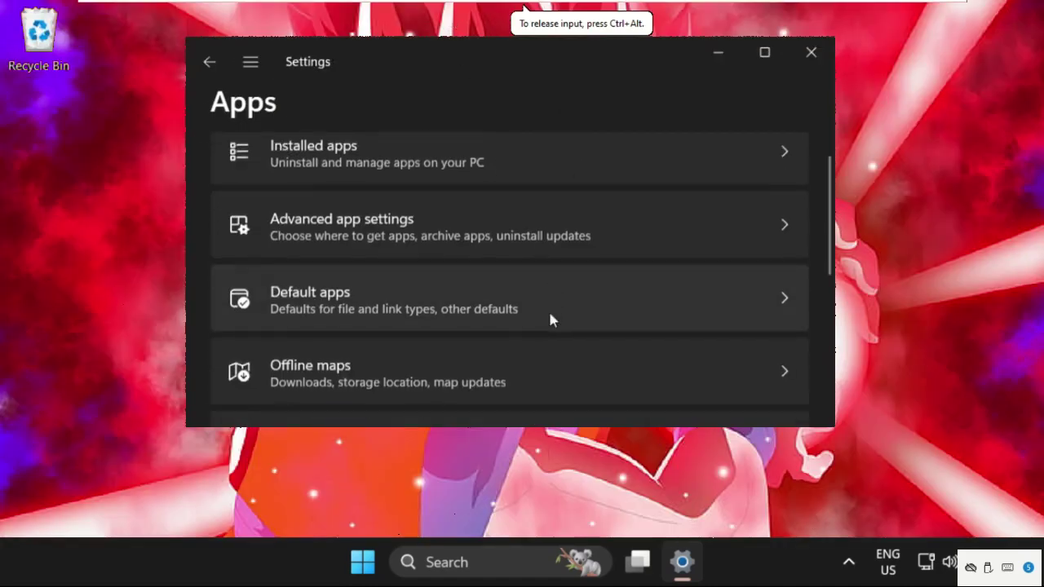
scroll(546, 322, down, 1)
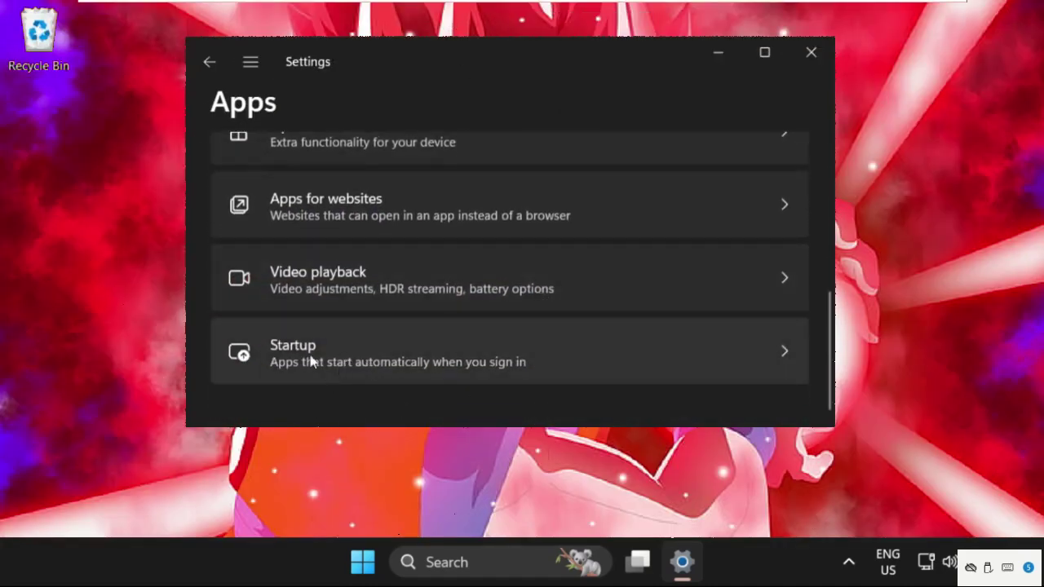
click(706, 370)
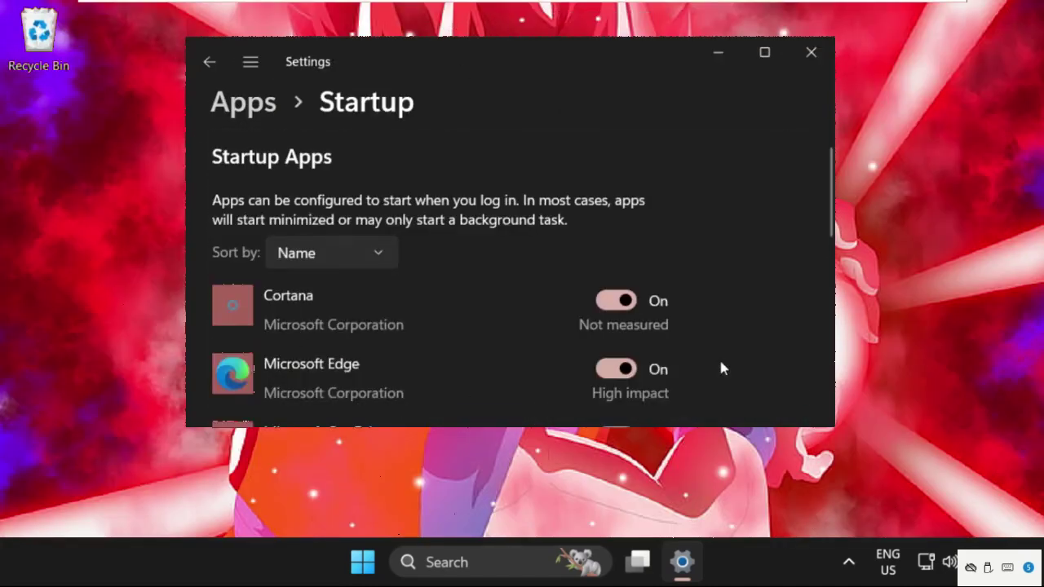
Turn off automatic startup for Microsoft Edge, Update and the Windows Security notification icon, and close Settings.
scroll(427, 332, down, 2)
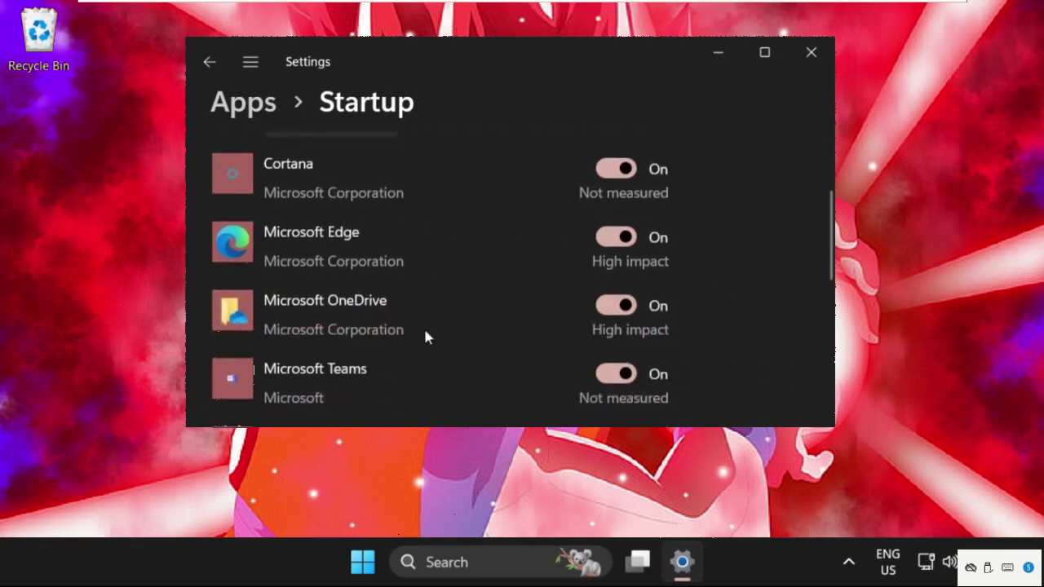
click(616, 238)
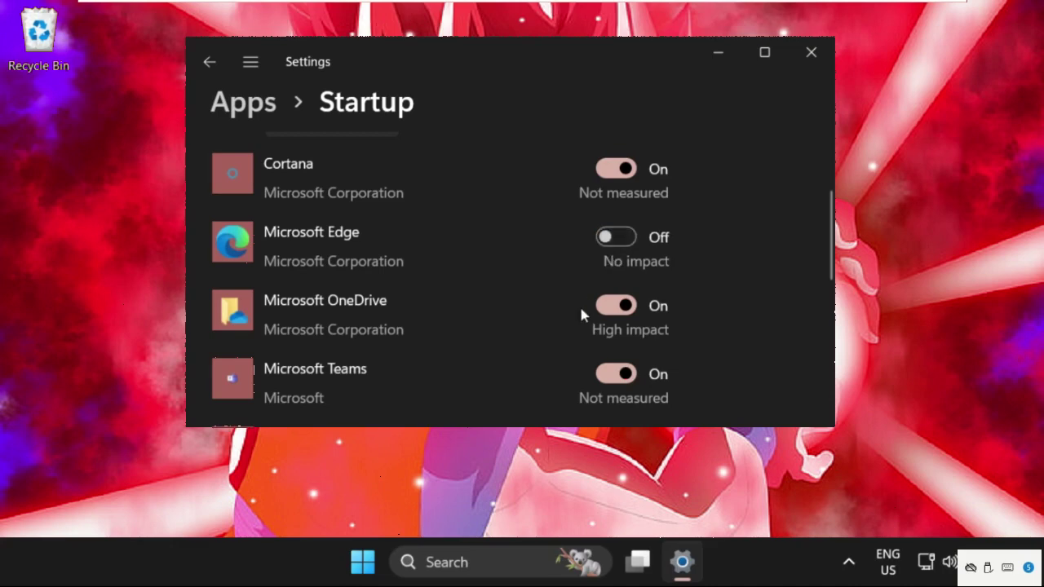
scroll(620, 322, down, 3)
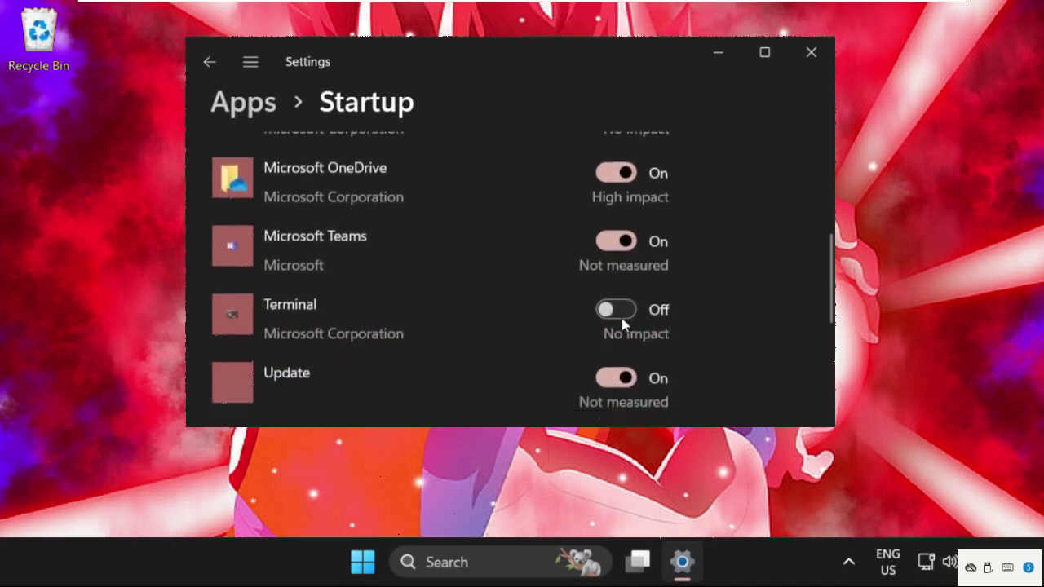
click(624, 330)
scroll(624, 343, down, 1)
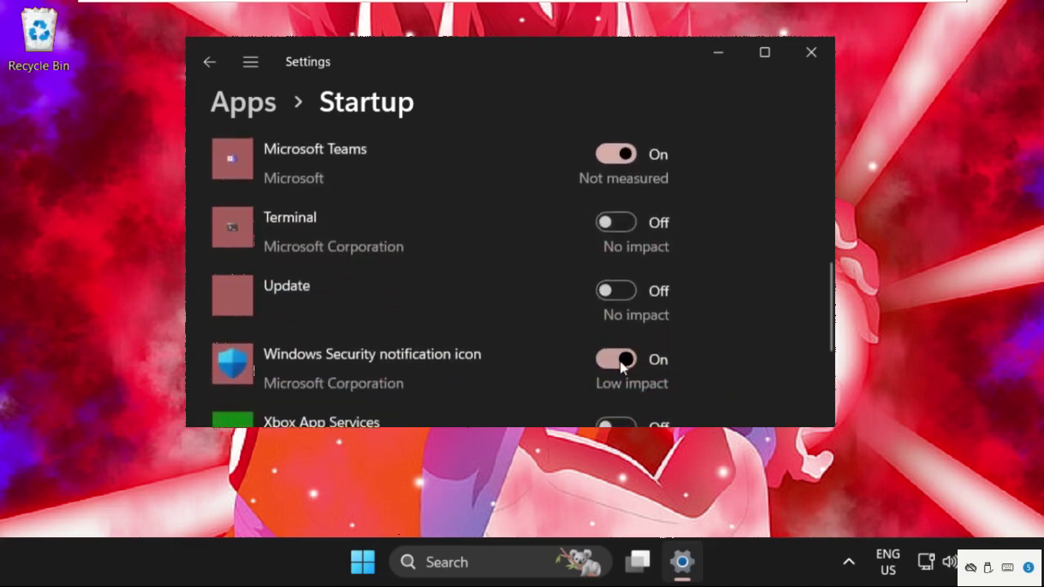
click(632, 361)
scroll(629, 351, down, 1)
scroll(557, 329, down, 2)
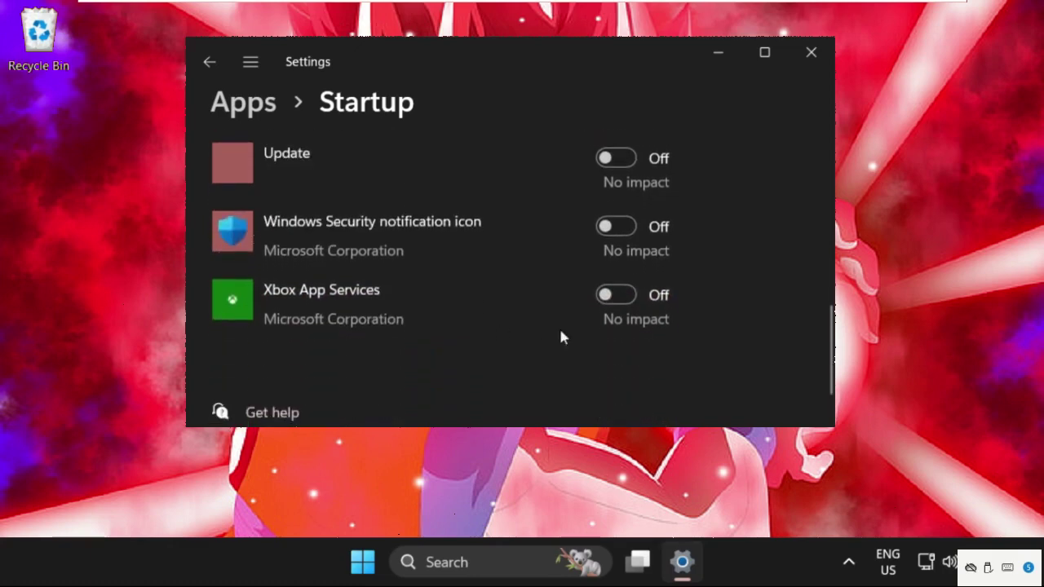
scroll(607, 298, up, 5)
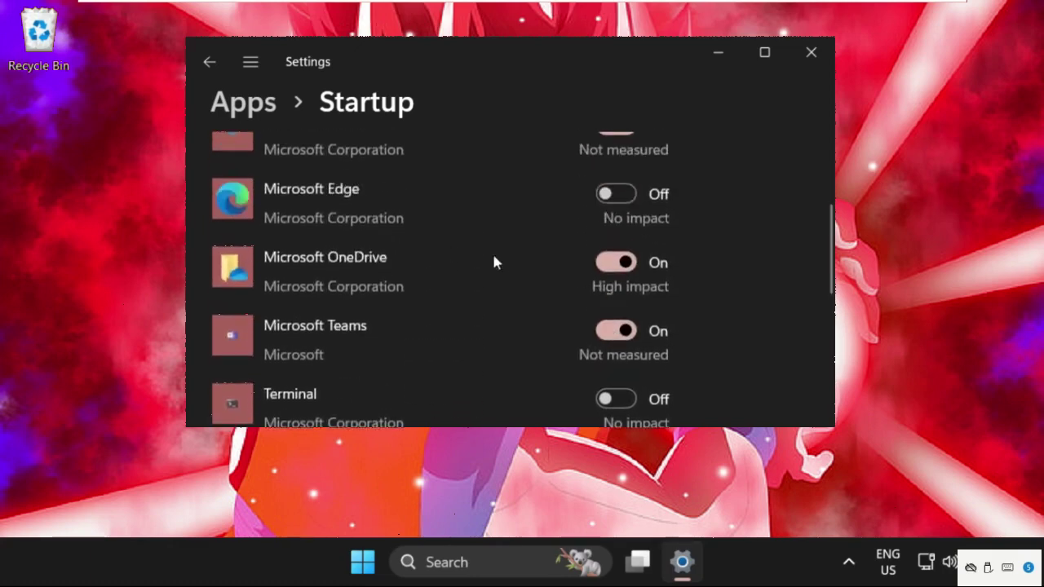
scroll(618, 268, up, 3)
scroll(618, 380, down, 4)
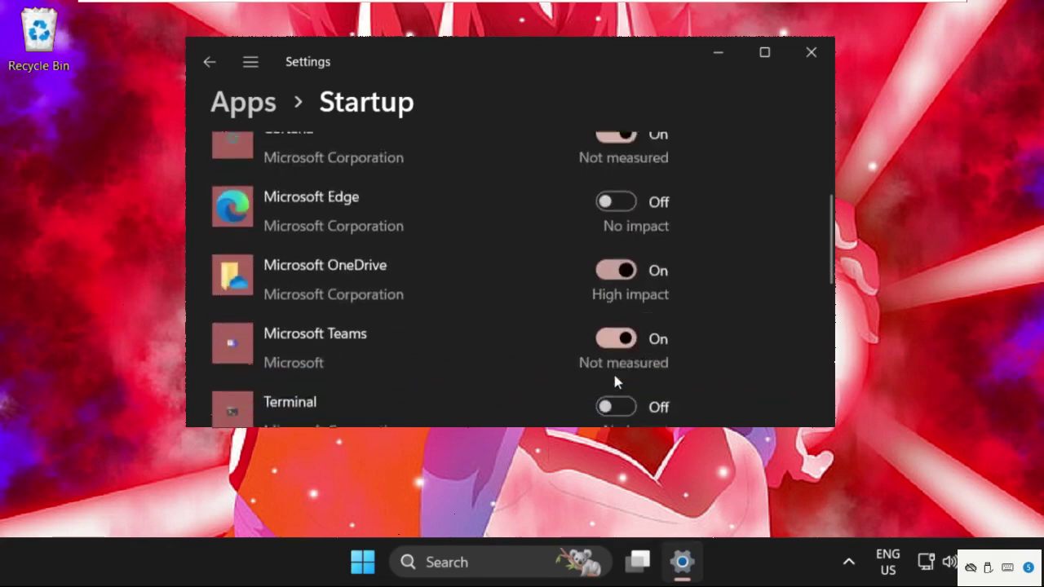
click(812, 54)
Search Windows for "regis", launch Registry Editor and allow it to make changes to the device.
click(483, 562)
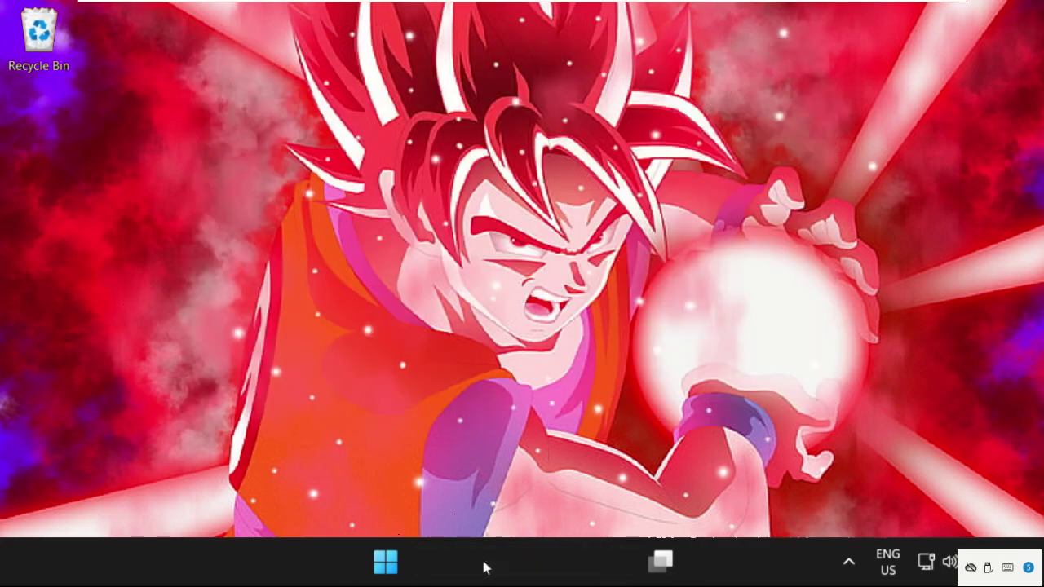
text(regis)
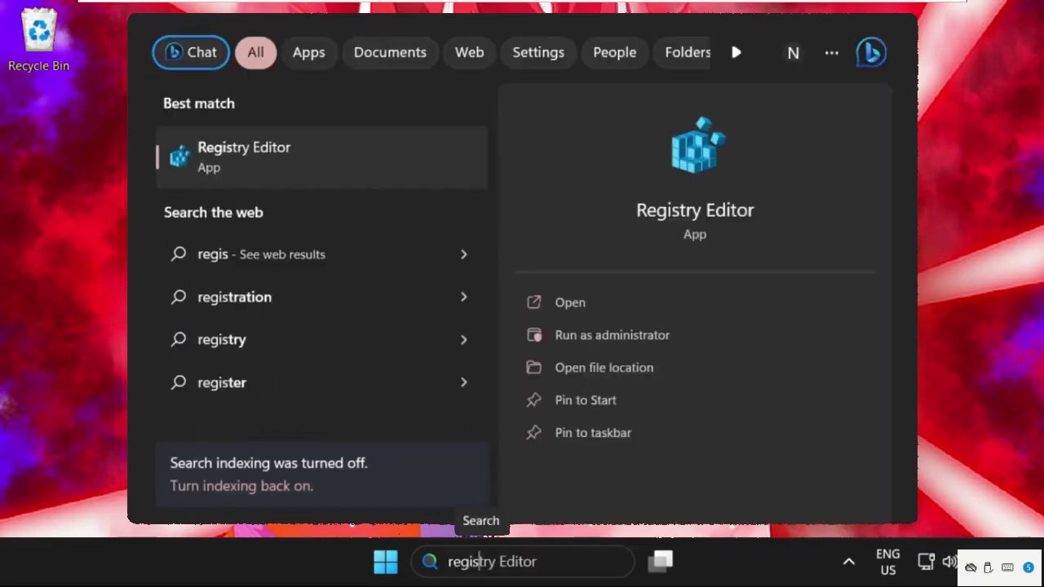
click(255, 158)
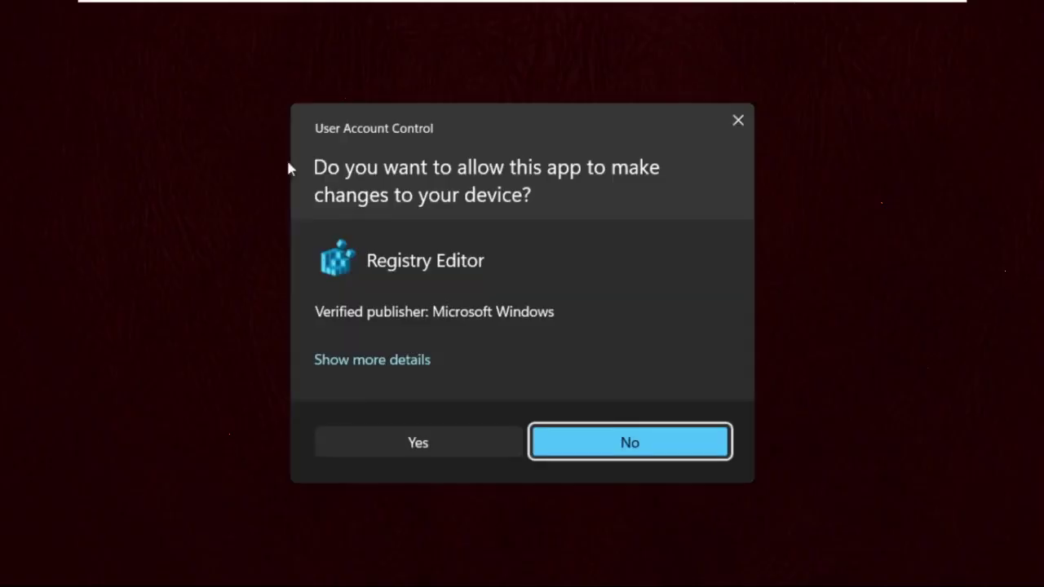
click(364, 433)
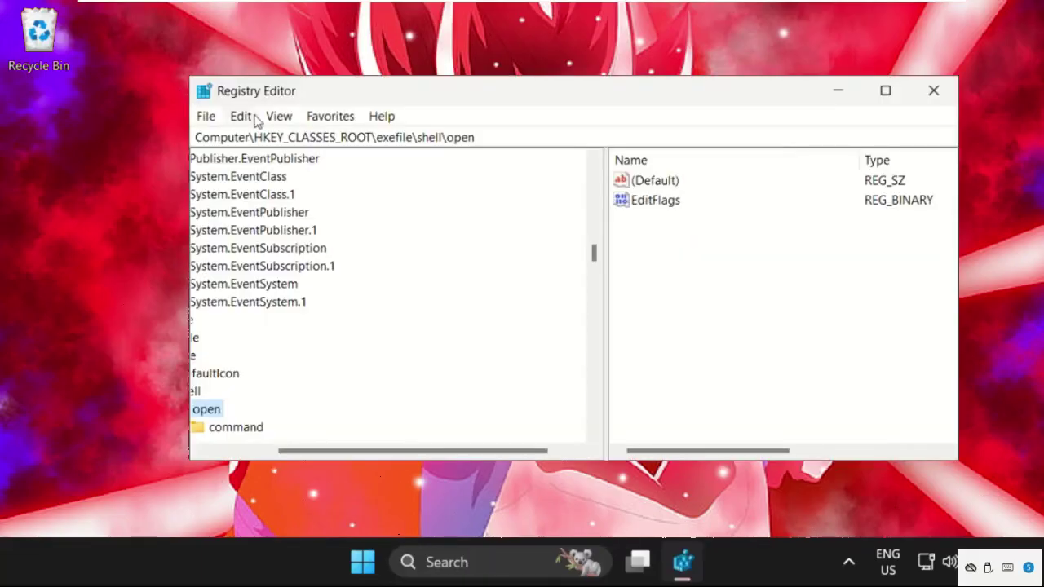
Collapse the exefile key and the whole HKEY_CLASSES_ROOT branch in the registry tree.
drag(477, 450, 306, 430)
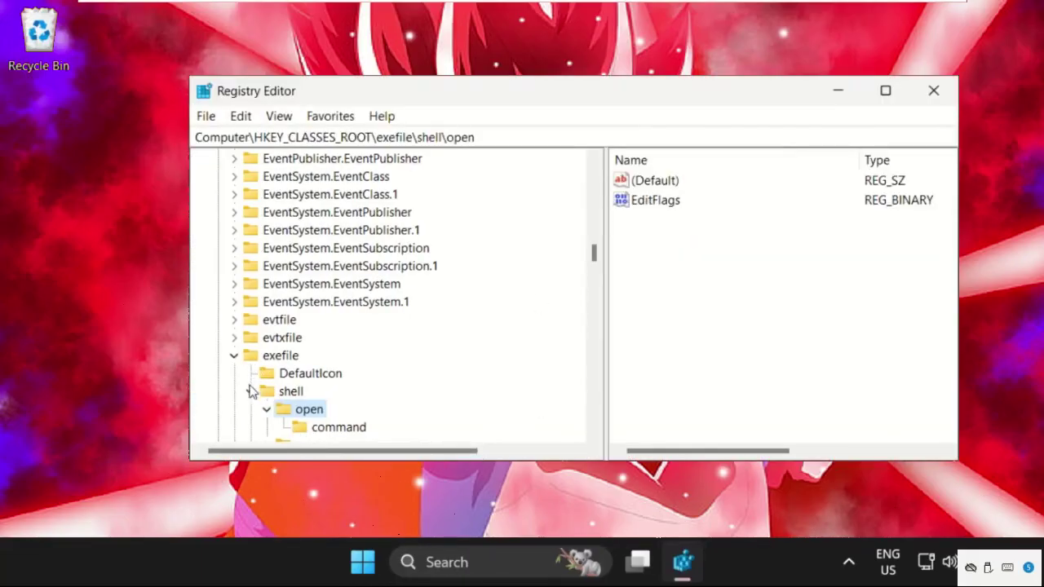
click(234, 355)
drag(593, 253, 594, 171)
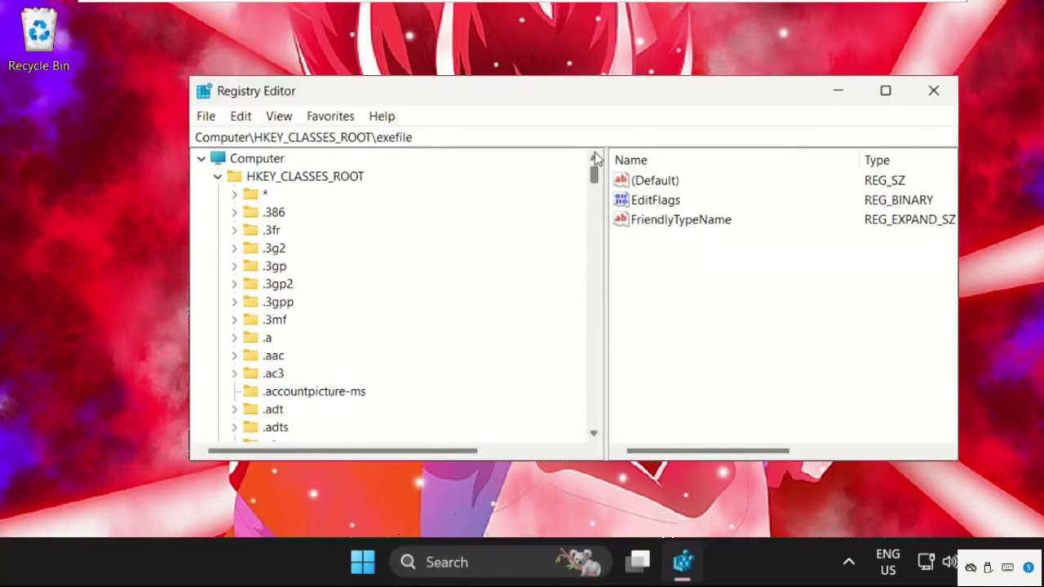
click(217, 176)
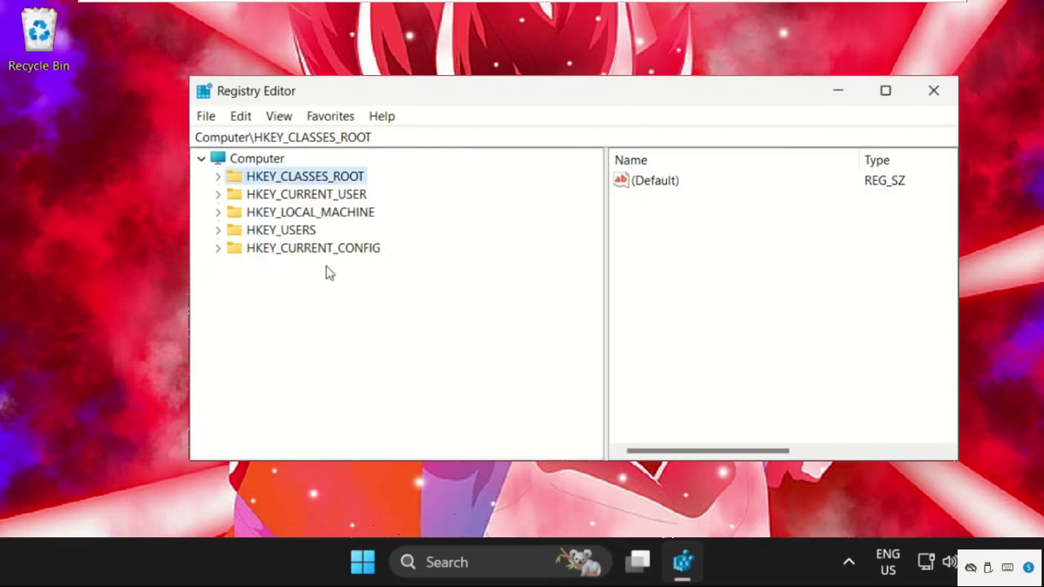
Expand the registry tree down to HKEY_LOCAL_MACHINE\SYSTEM\ControlSet001\Services.
click(319, 215)
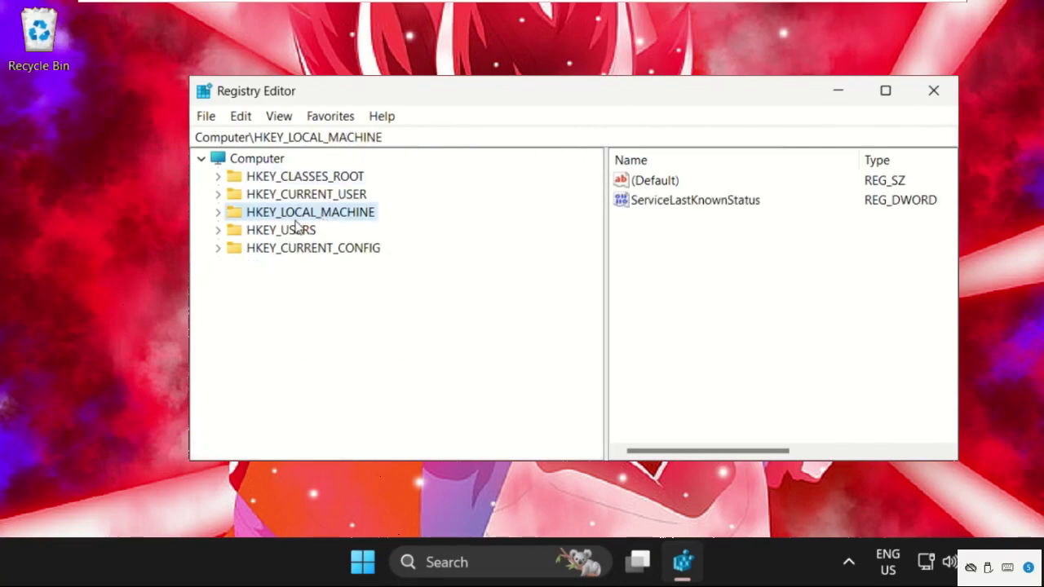
click(218, 213)
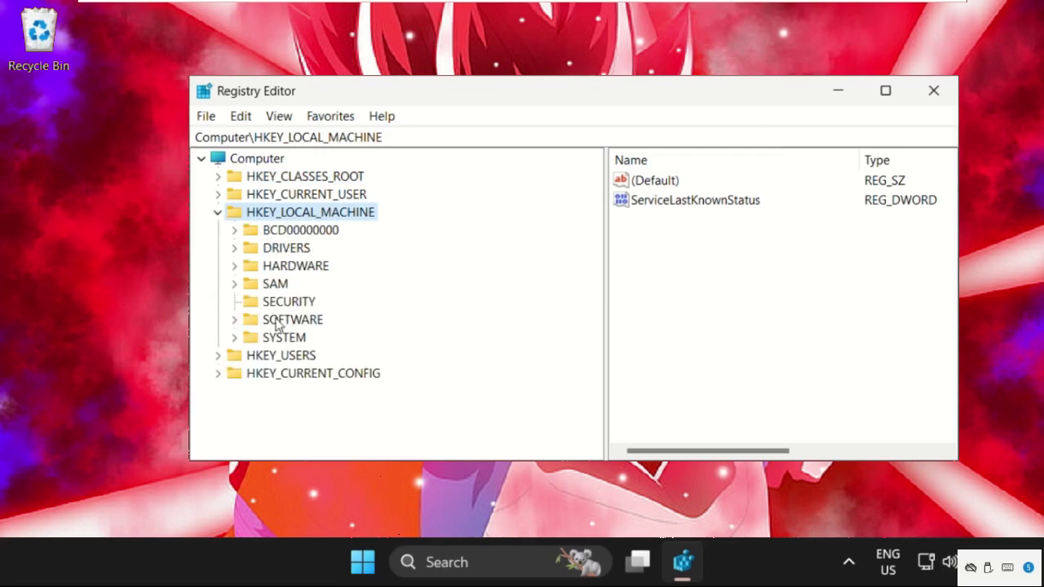
click(235, 337)
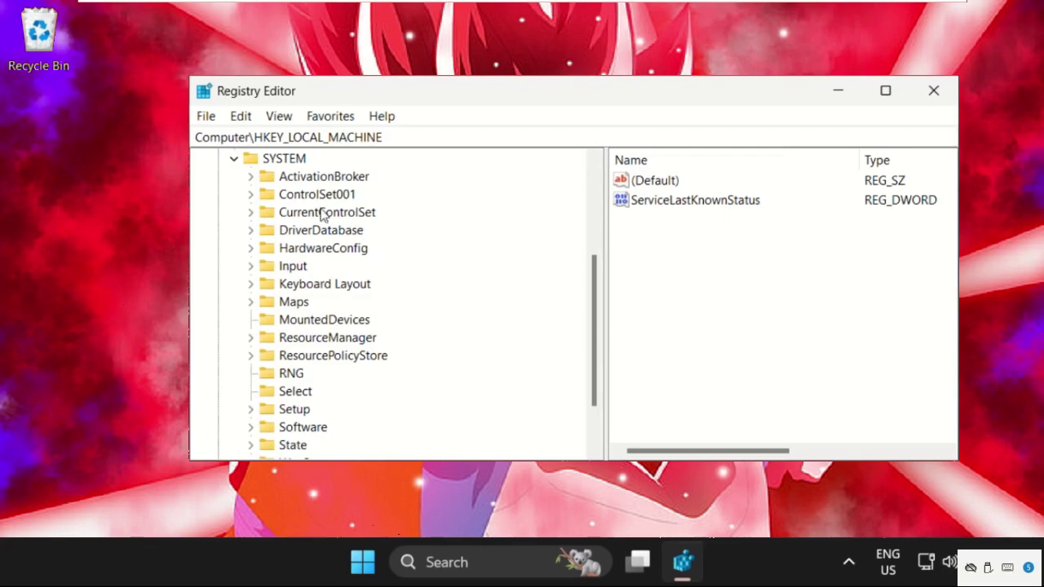
click(251, 195)
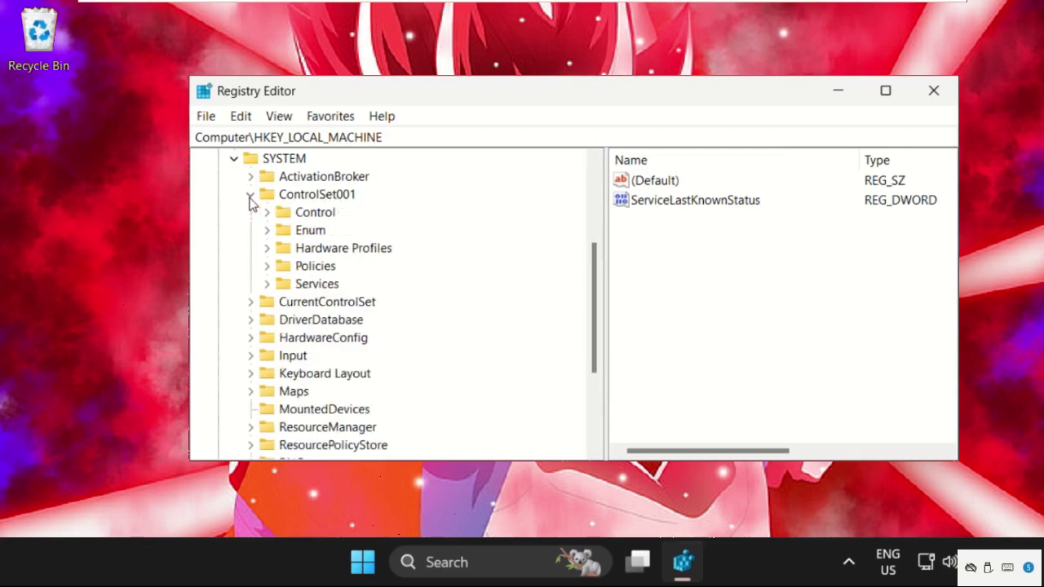
click(267, 284)
Find and select the Ndu key among the subkeys of Services.
scroll(338, 298, down, 6)
click(326, 286)
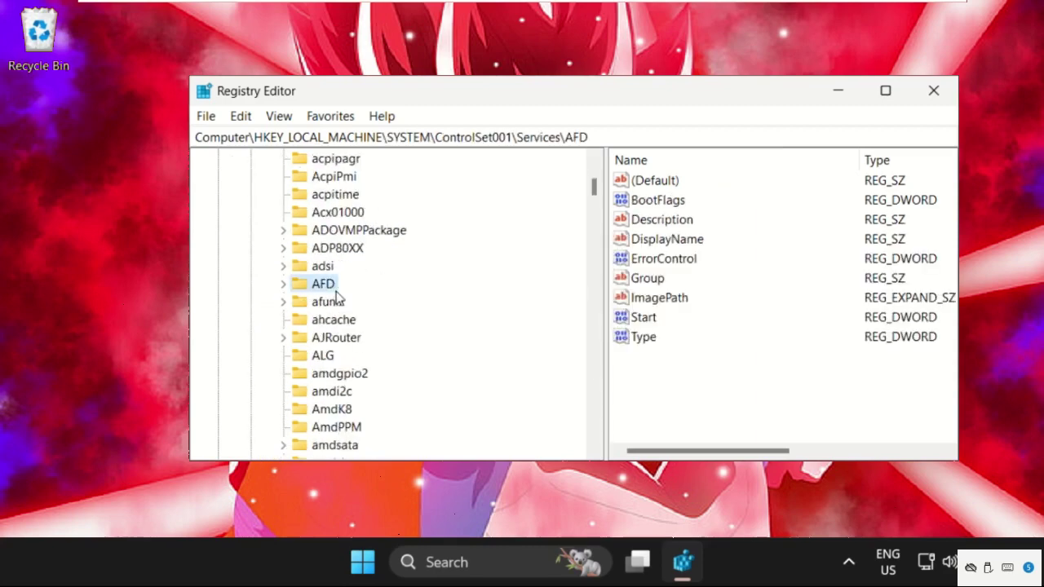
key(n)
key(n)
key(n)
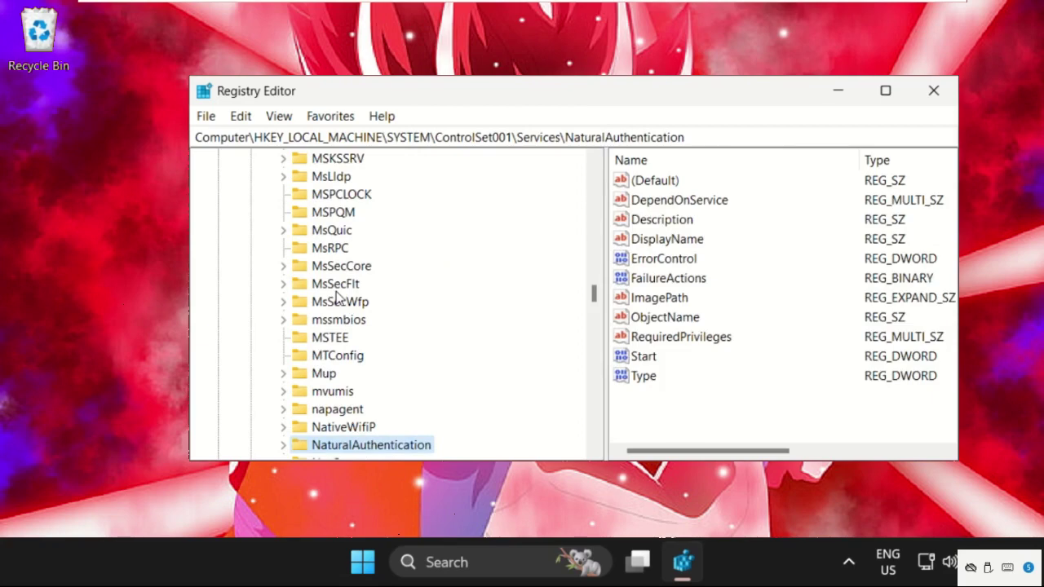
scroll(337, 298, down, 5)
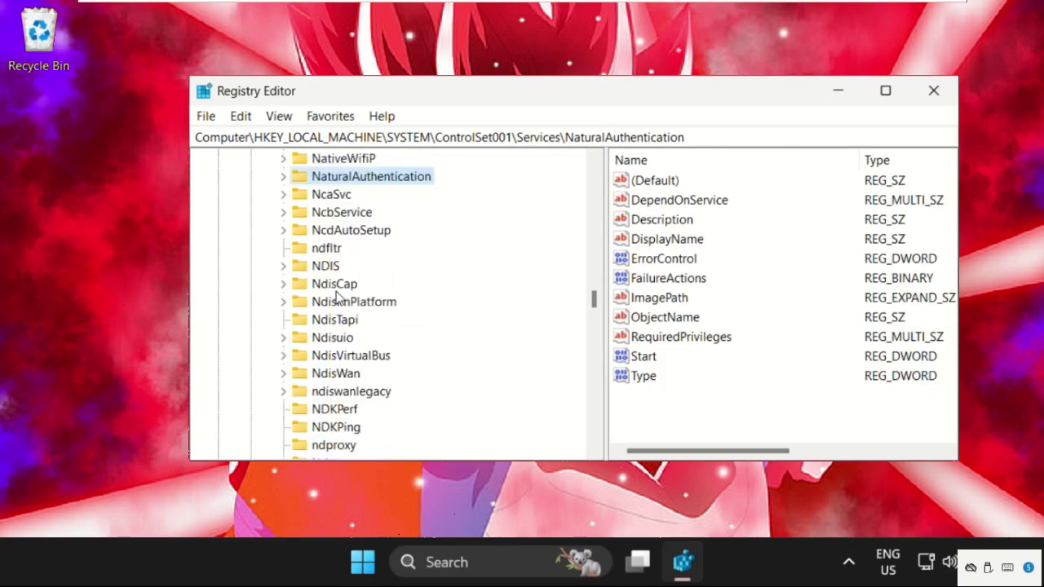
scroll(337, 299, down, 7)
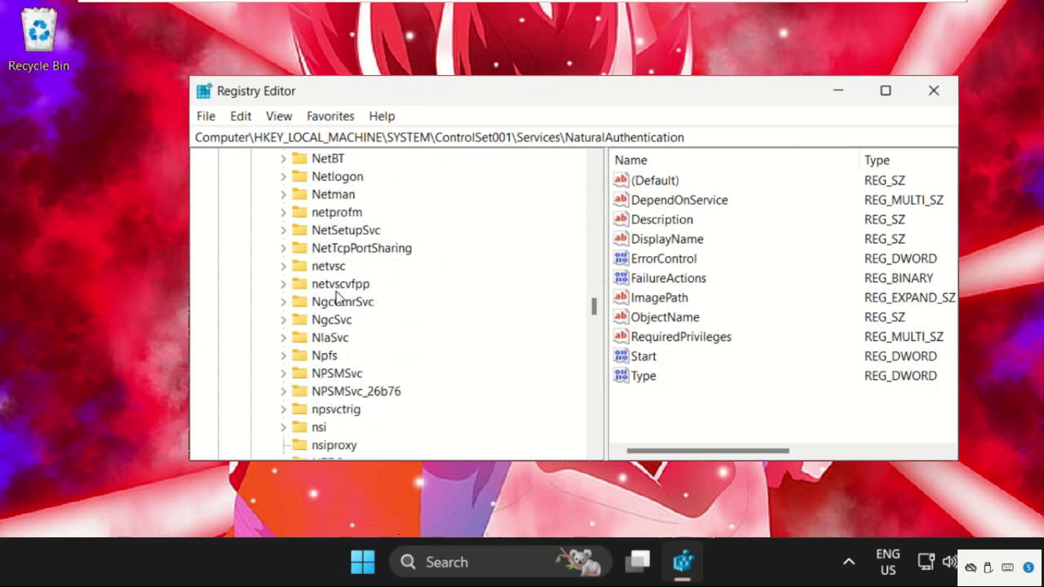
scroll(337, 299, down, 1)
scroll(337, 298, up, 4)
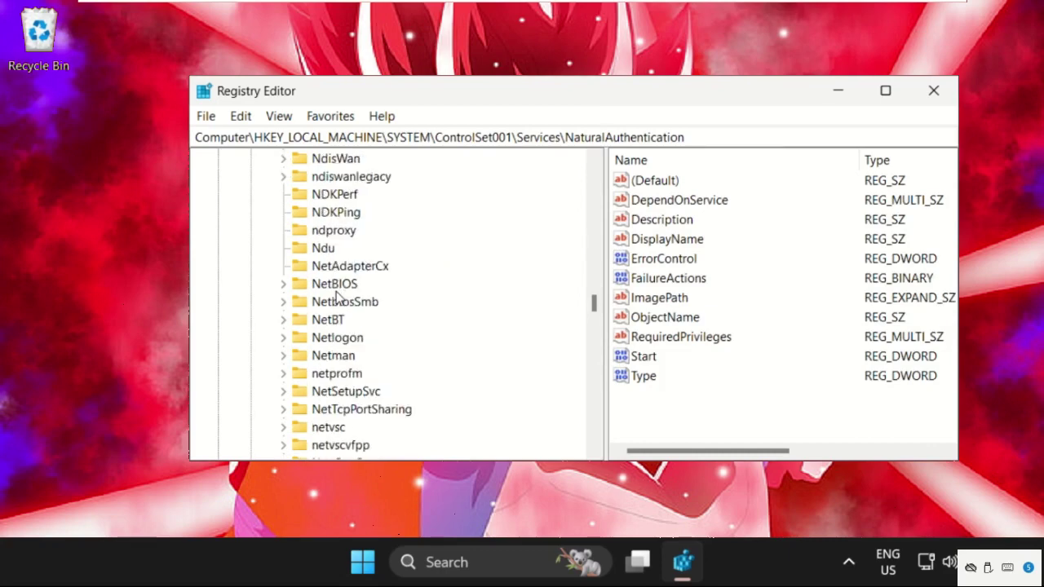
scroll(337, 299, up, 2)
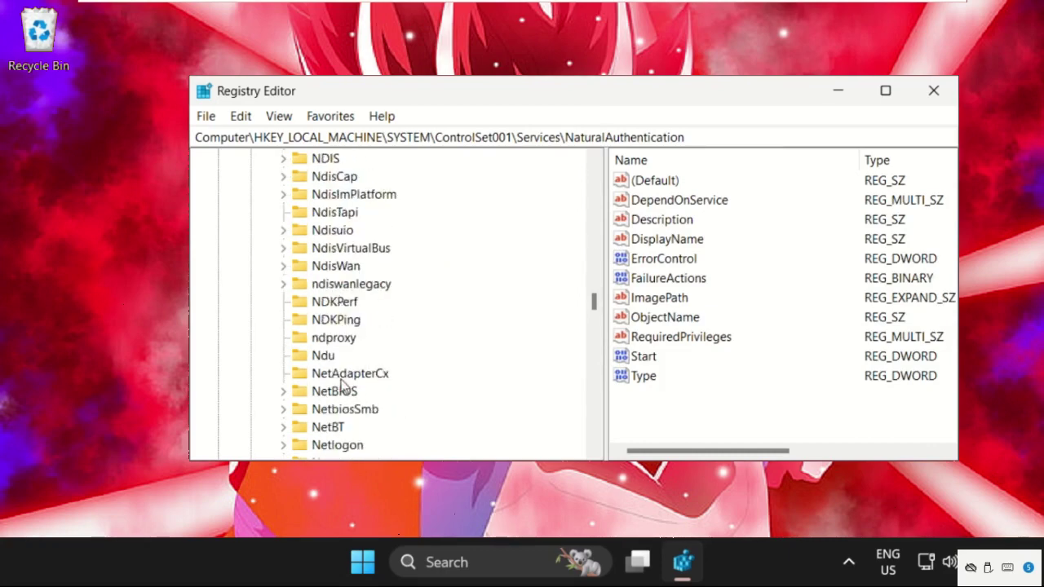
click(326, 360)
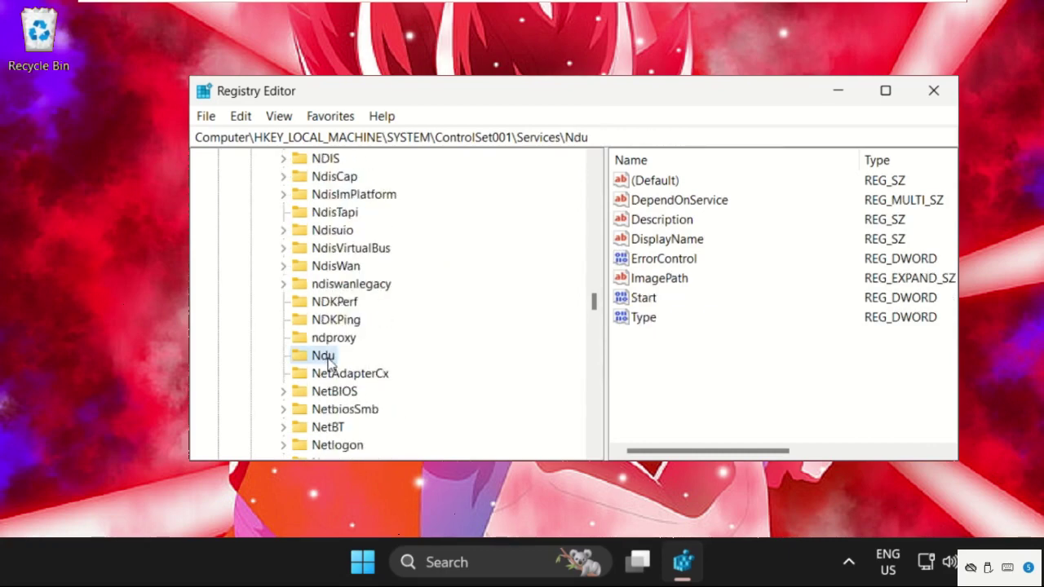
Edit the Ndu key's Start DWORD, using 4 as its hexadecimal value data, and apply it.
click(648, 303)
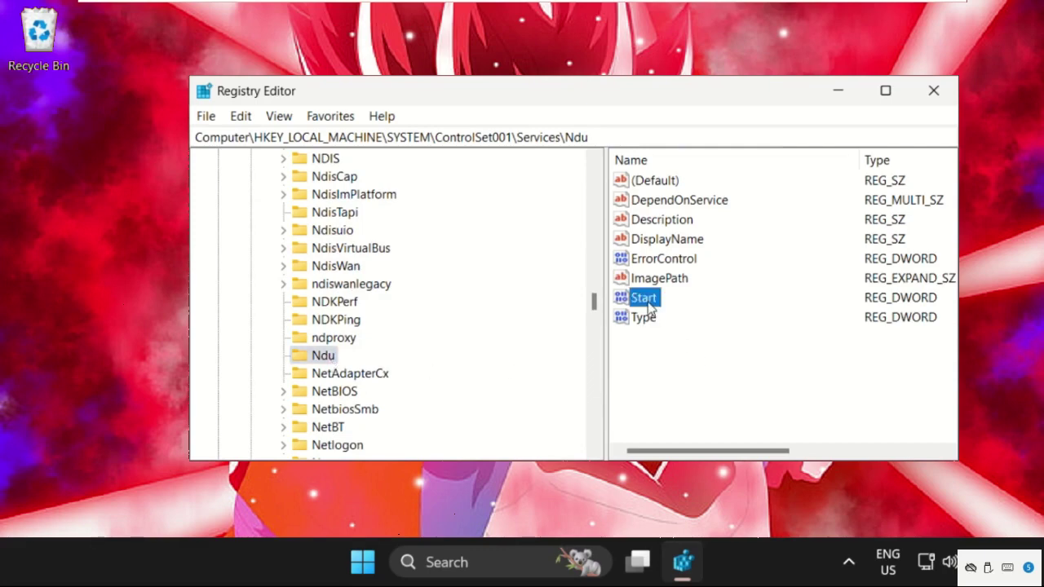
right_click(648, 303)
click(694, 317)
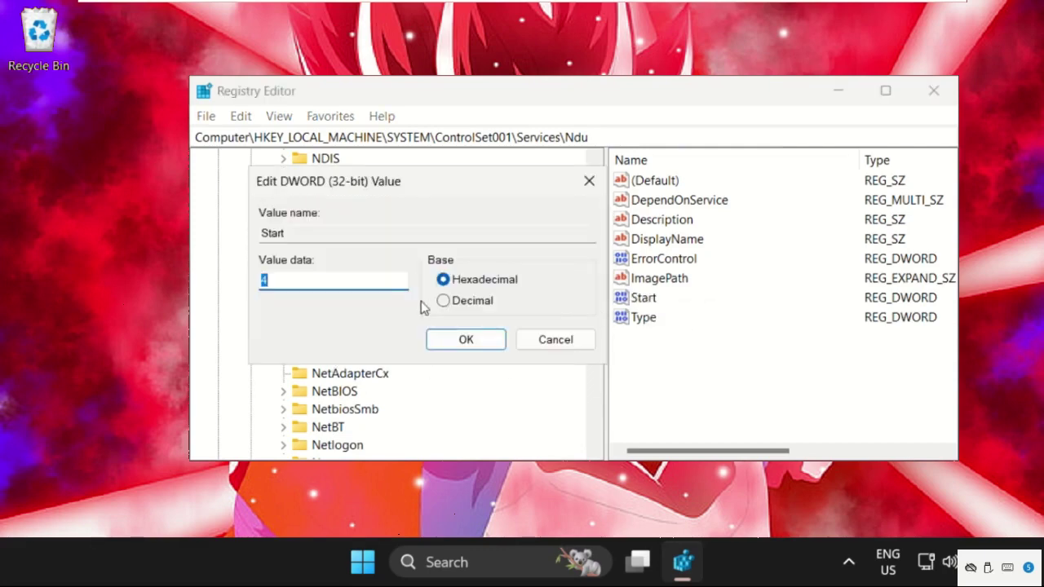
click(276, 280)
click(468, 343)
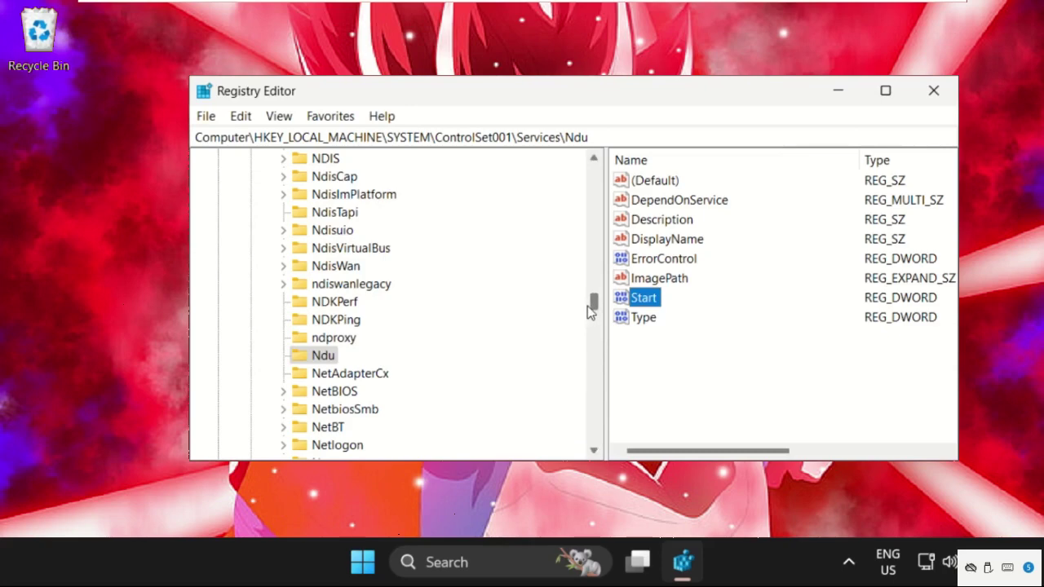
Collapse the Services, ControlSet001 and SYSTEM keys in the registry tree.
scroll(415, 299, up, 18)
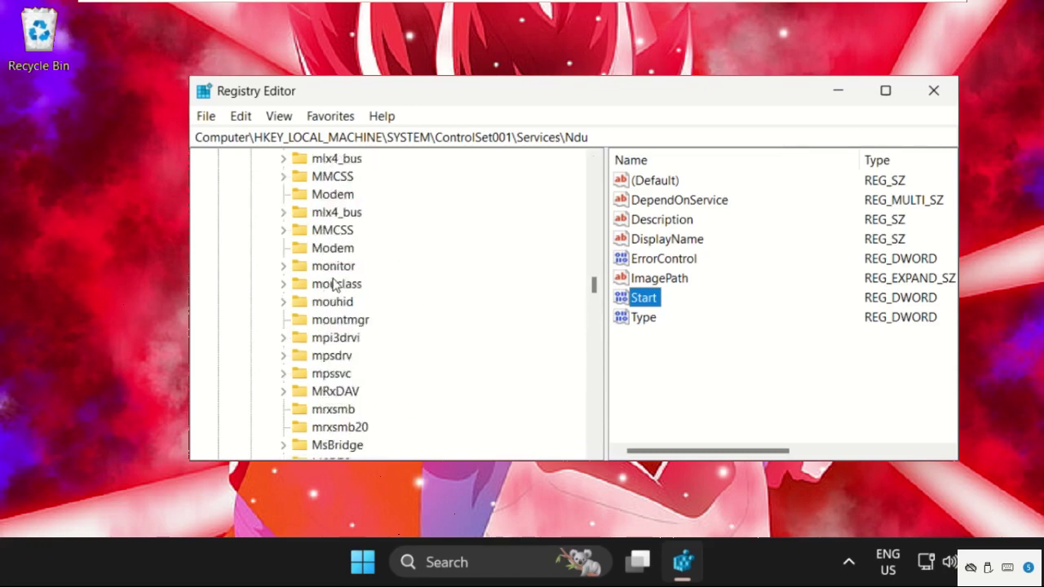
scroll(332, 283, up, 20)
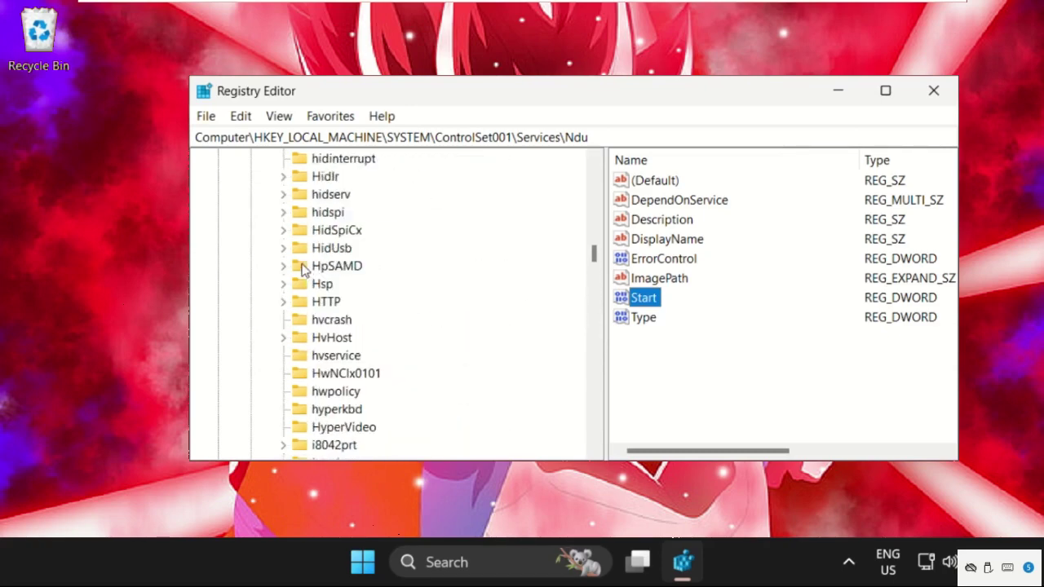
scroll(302, 270, up, 7)
scroll(595, 233, up, 11)
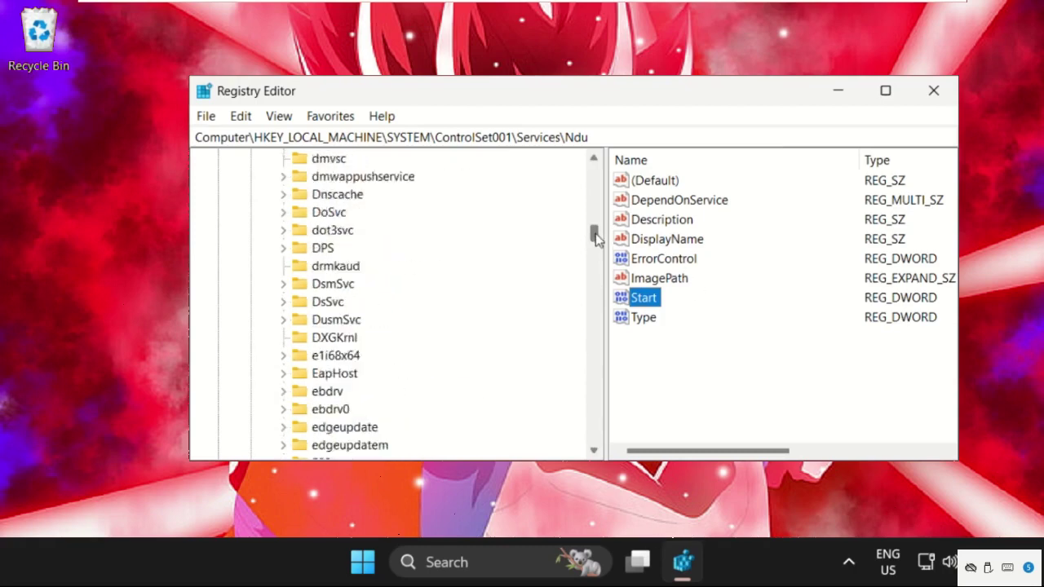
drag(596, 231, 596, 180)
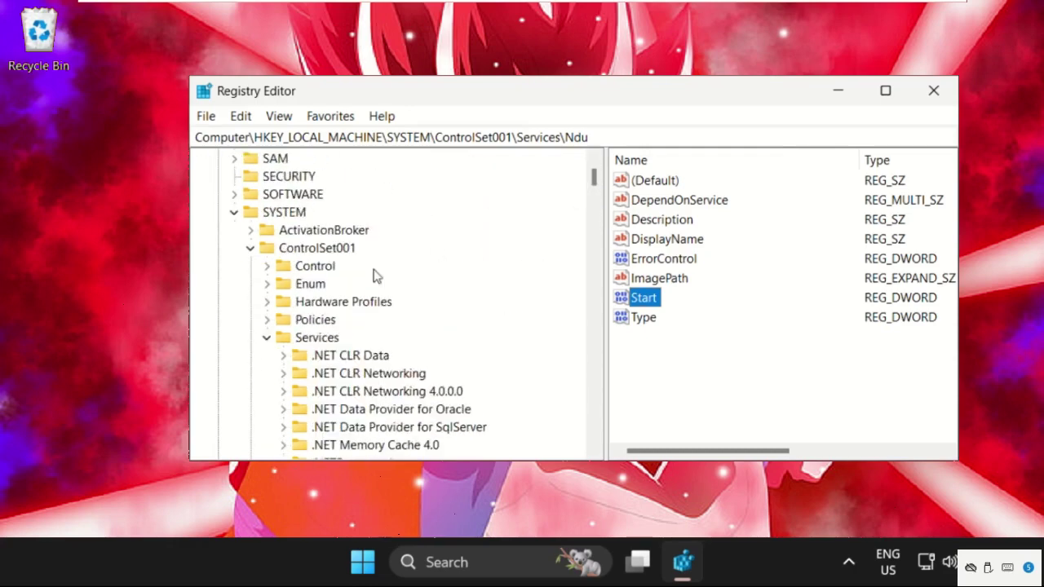
click(267, 338)
click(250, 248)
click(234, 212)
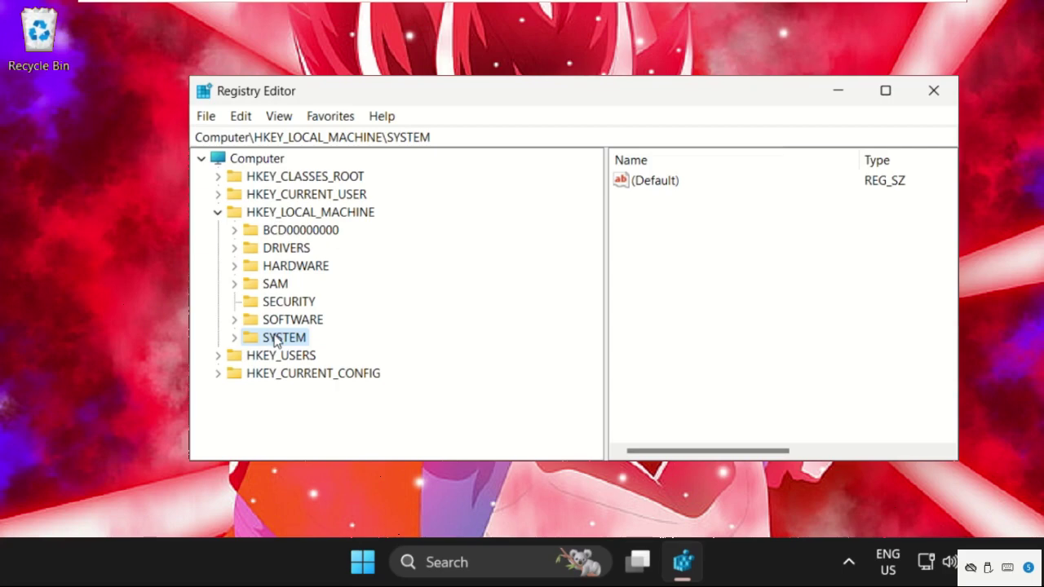
Expand the registry tree down to HKEY_LOCAL_MACHINE\SYSTEM\ControlSet001\Control.
click(236, 338)
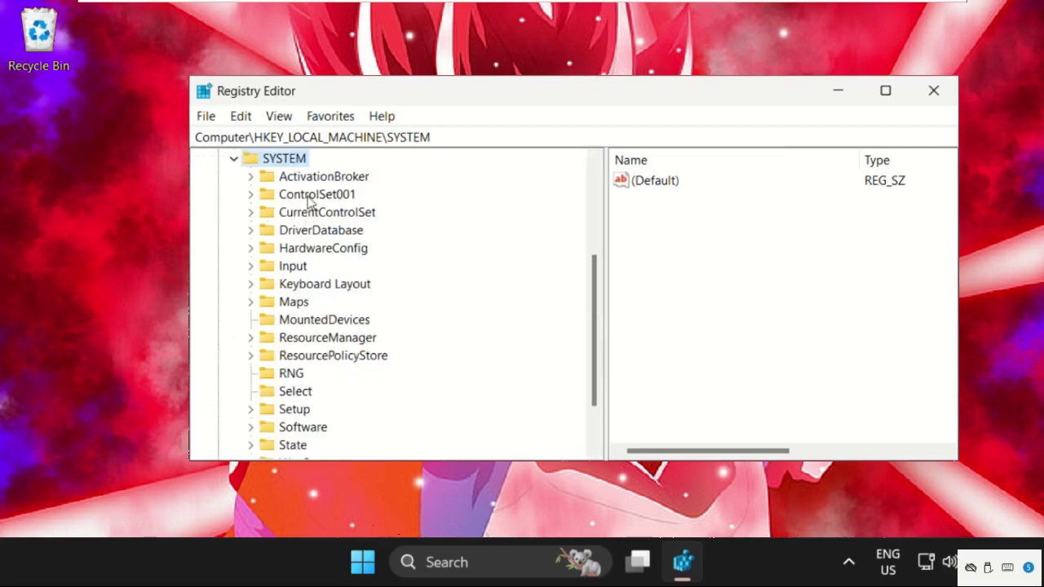
click(251, 196)
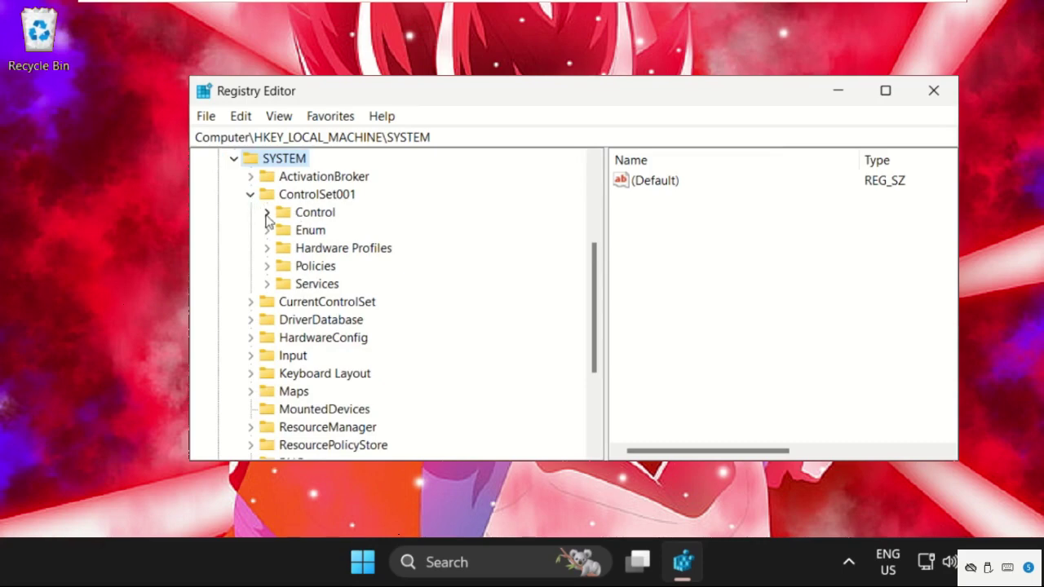
click(267, 214)
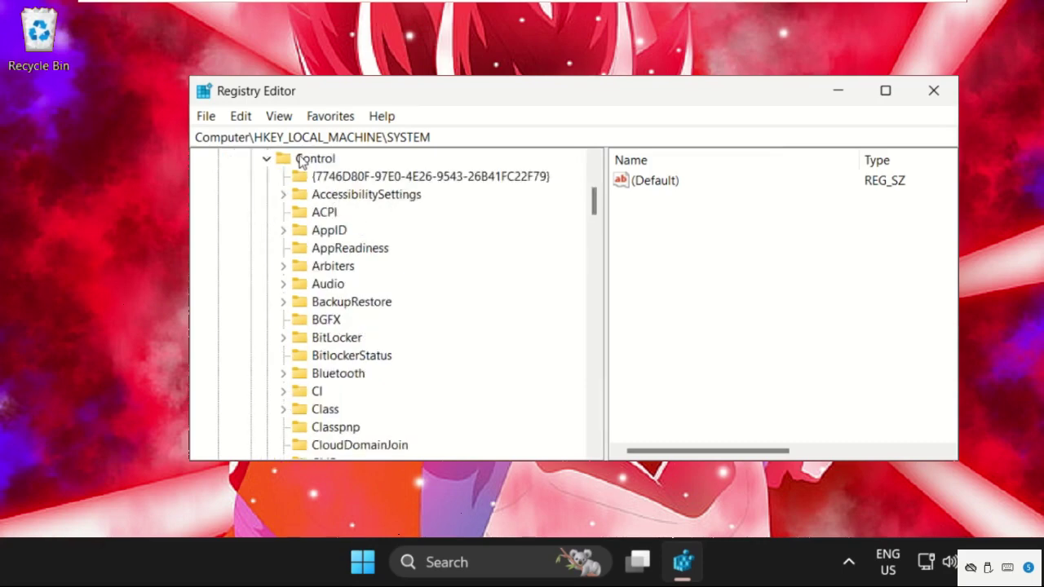
Find the Session Manager key among the subkeys of Control, select it and expand it.
click(343, 302)
key(s)
key(s)
key(s)
key(s)
key(s)
key(s)
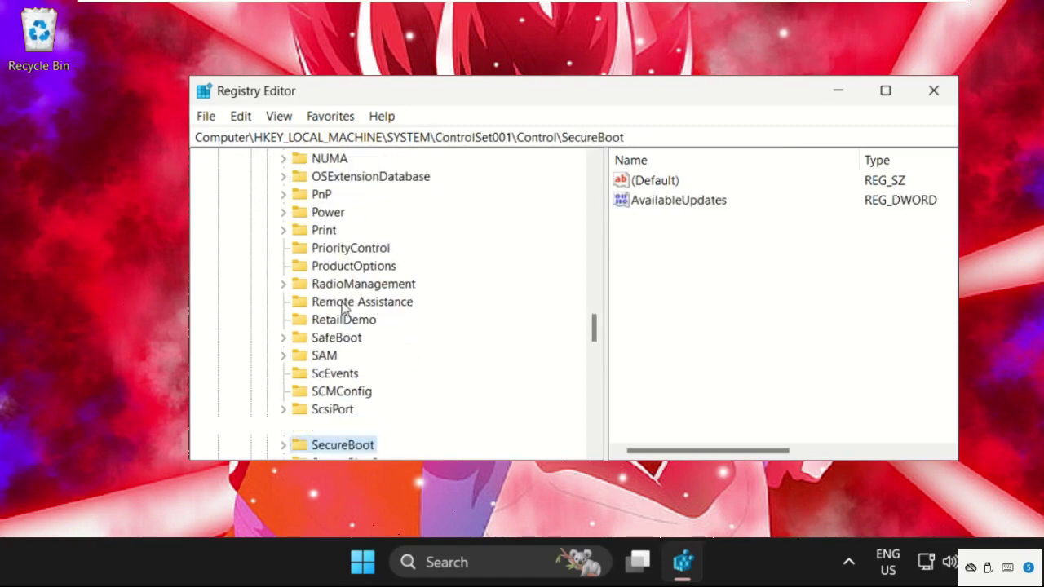
key(s)
scroll(356, 318, down, 3)
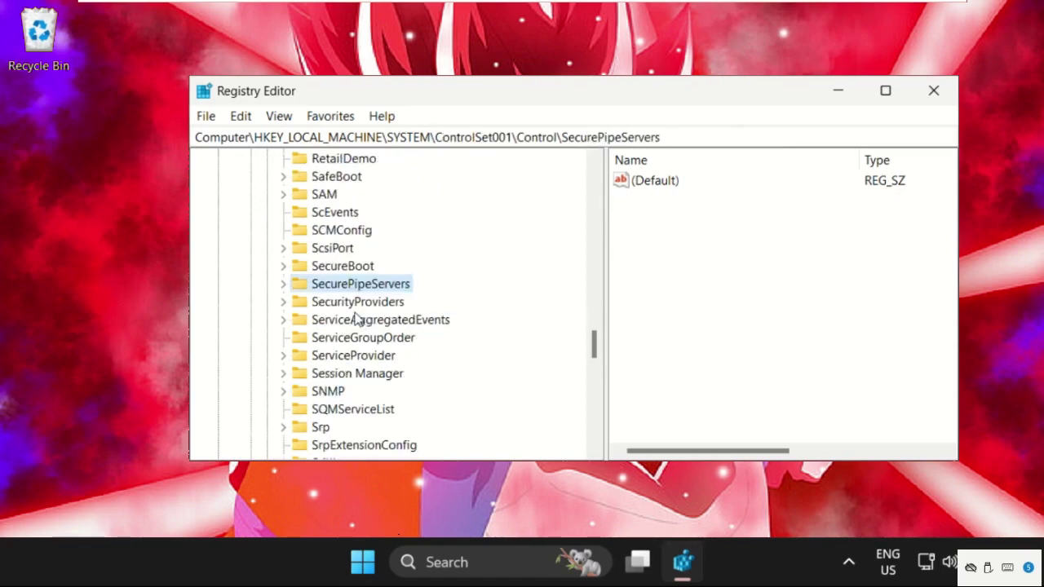
click(342, 377)
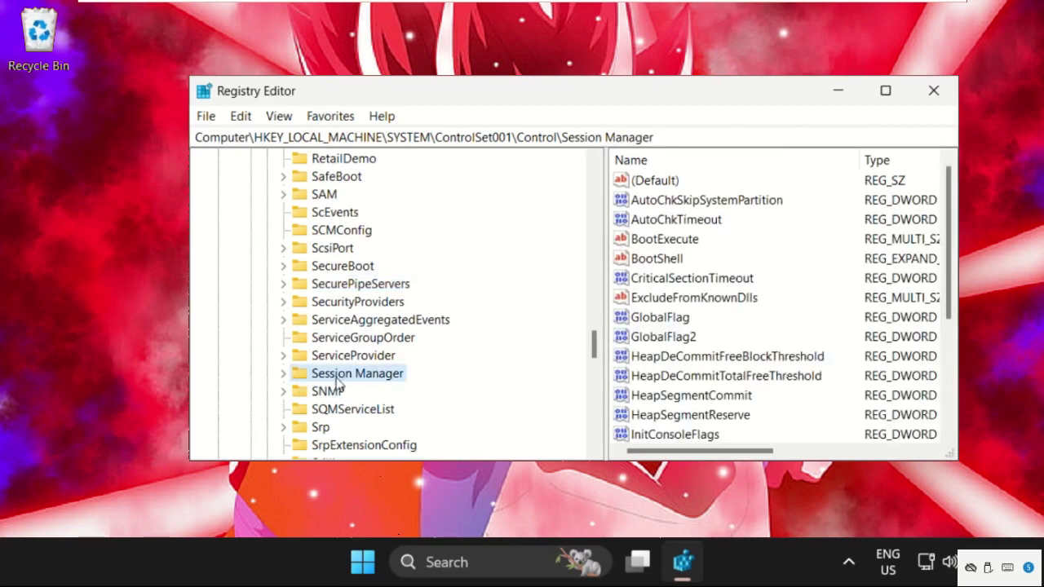
click(283, 374)
Find and select the Memory Management key among the subkeys of Session Manager.
click(392, 377)
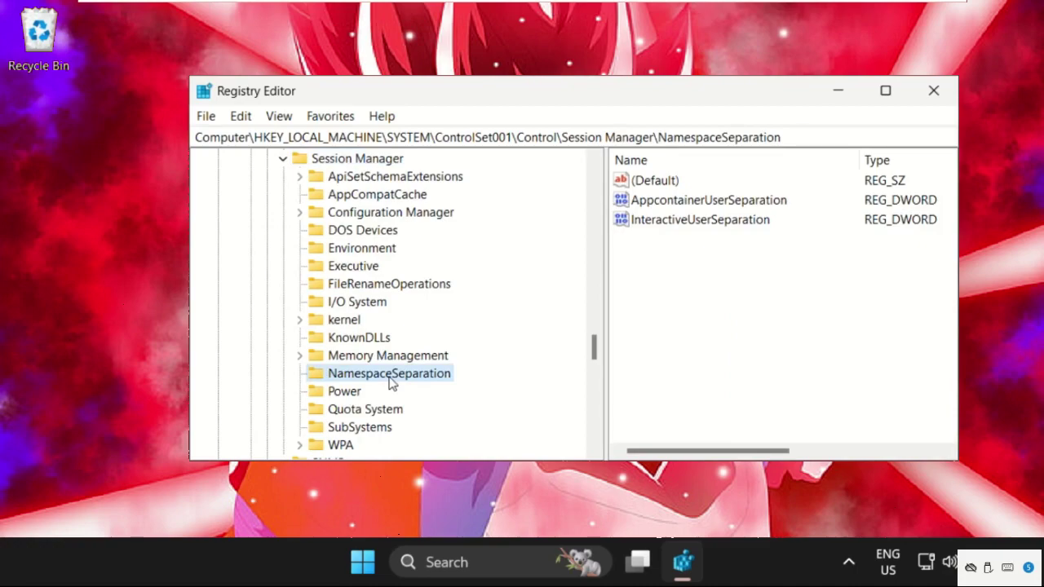
key(m)
key(m)
key(m)
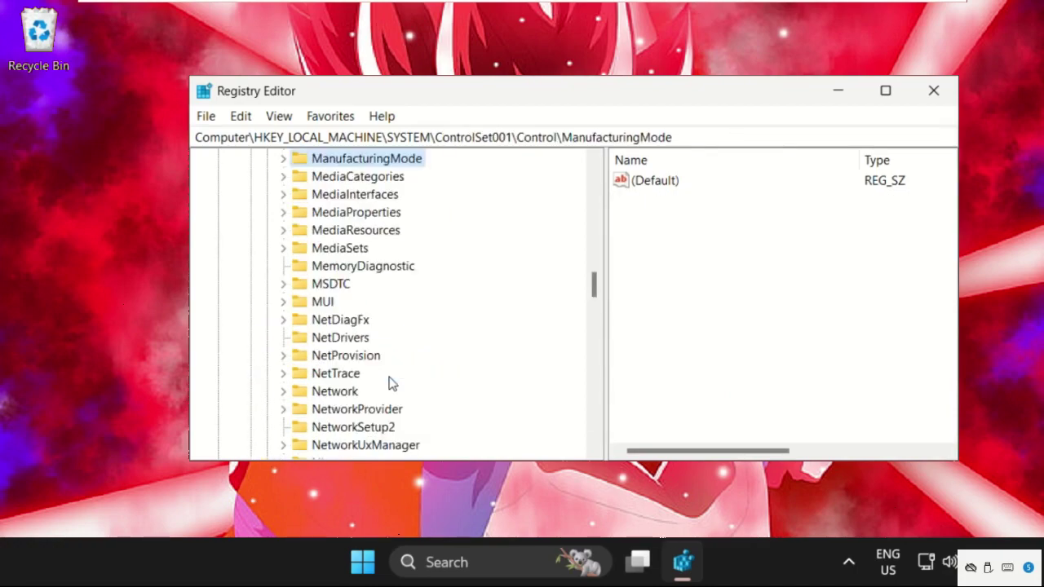
scroll(390, 383, up, 20)
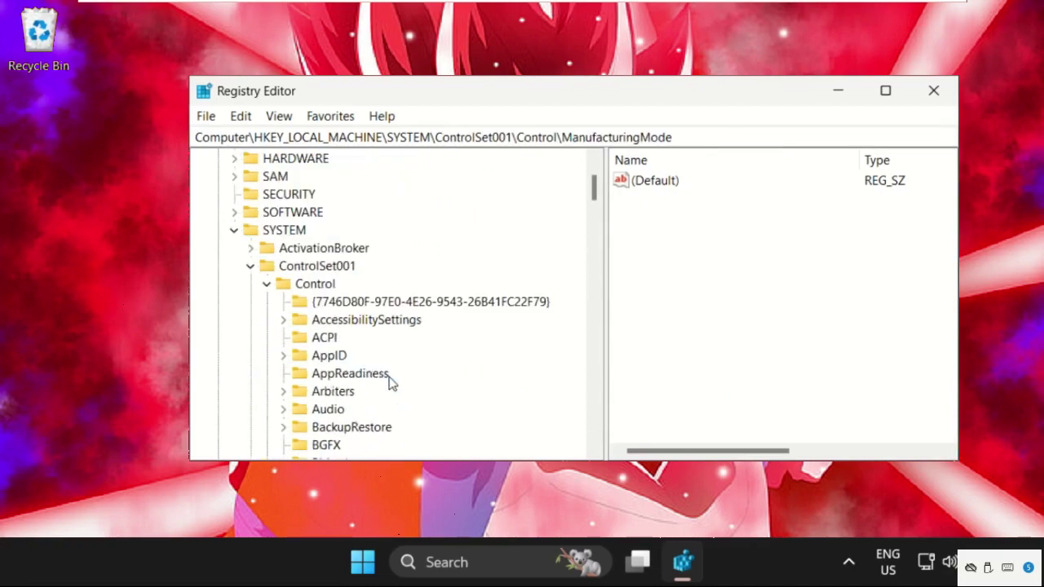
scroll(390, 383, up, 2)
scroll(390, 384, down, 20)
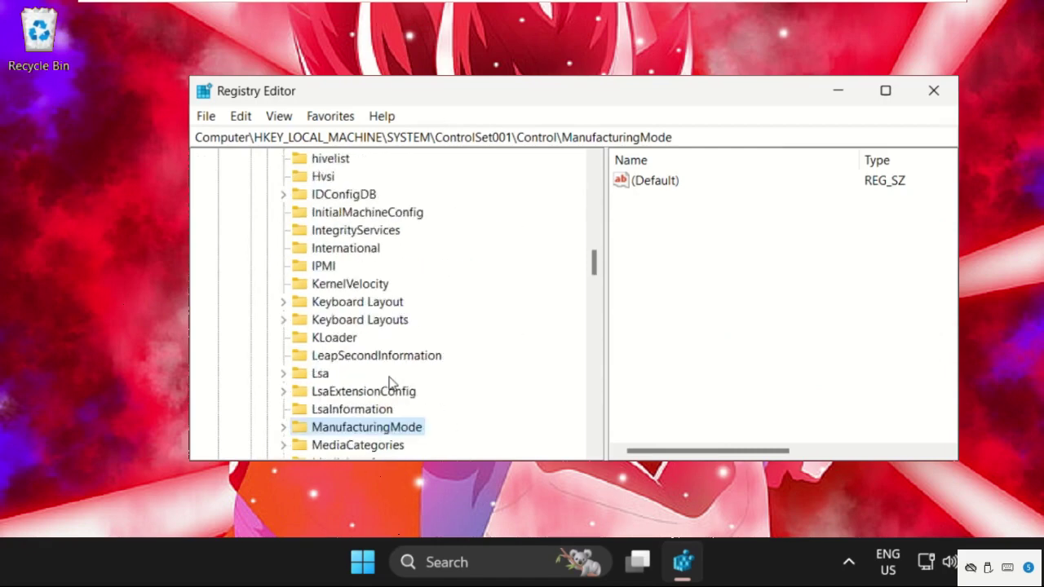
scroll(390, 383, down, 8)
drag(594, 313, 594, 352)
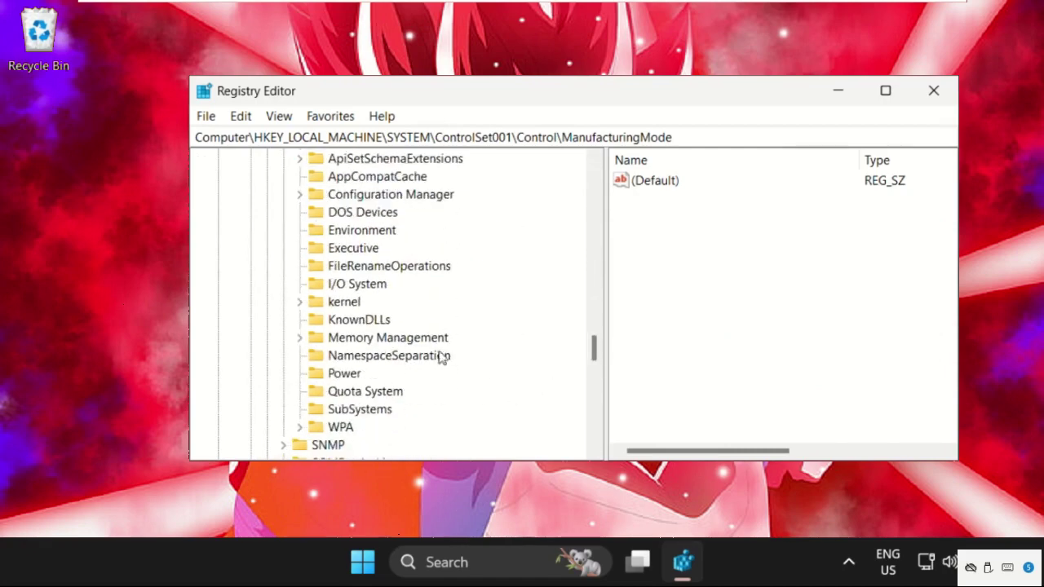
click(386, 341)
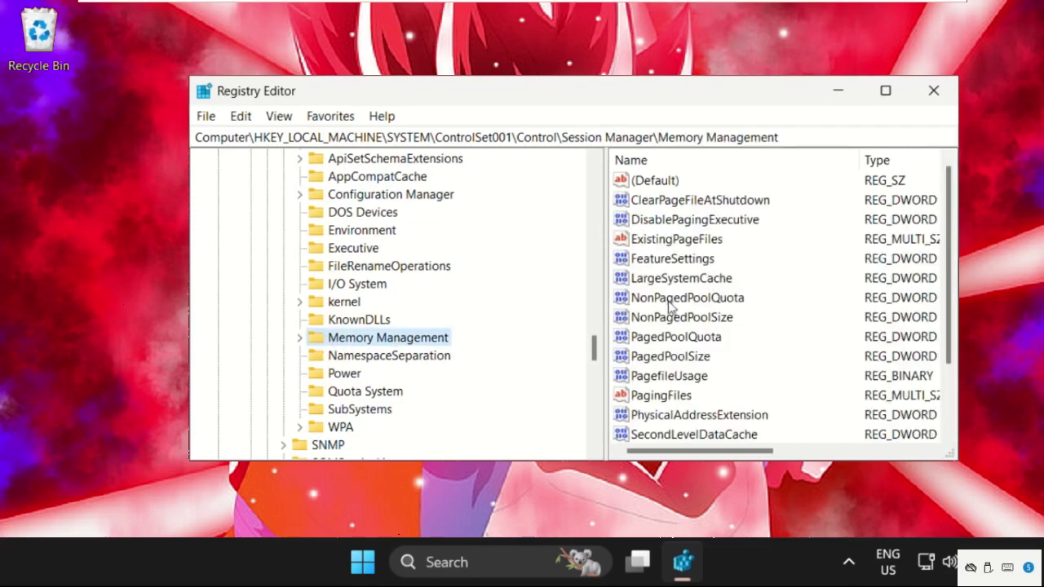
Edit the hexadecimal value data of the ClearPageFileAtShutdown DWORD, apply it, and close Registry Editor.
click(713, 204)
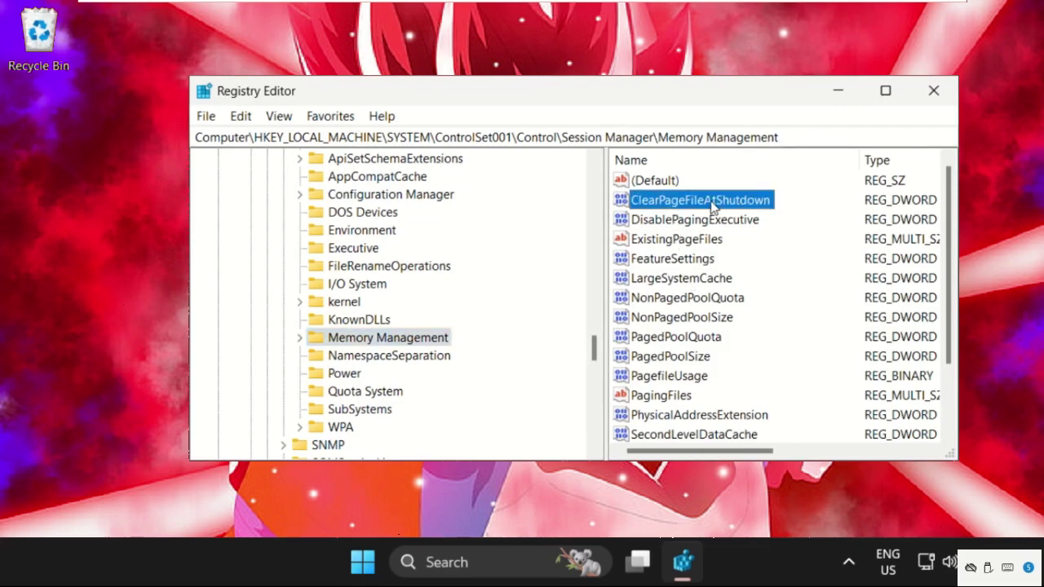
right_click(731, 204)
click(749, 212)
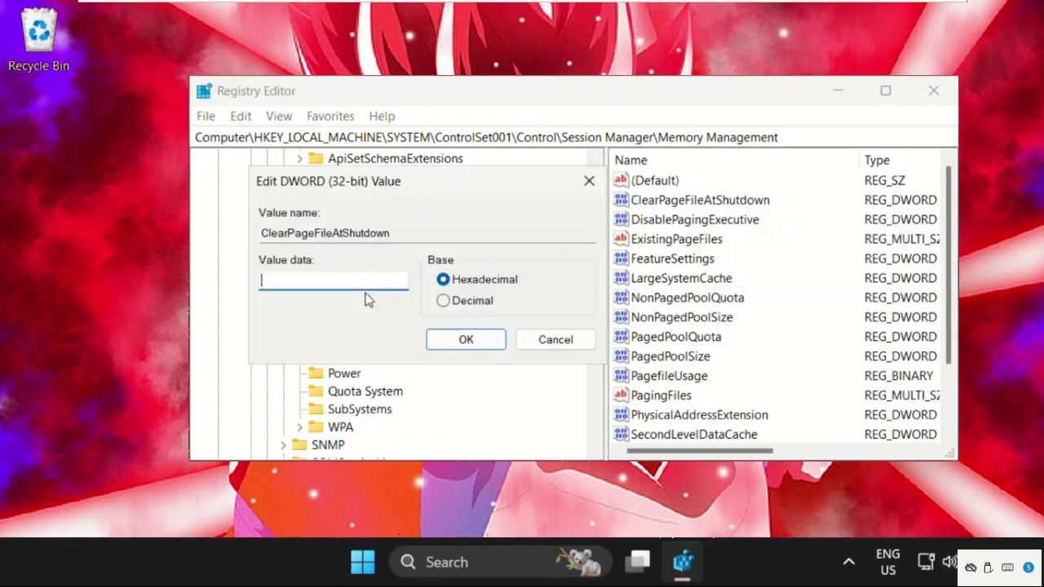
click(465, 341)
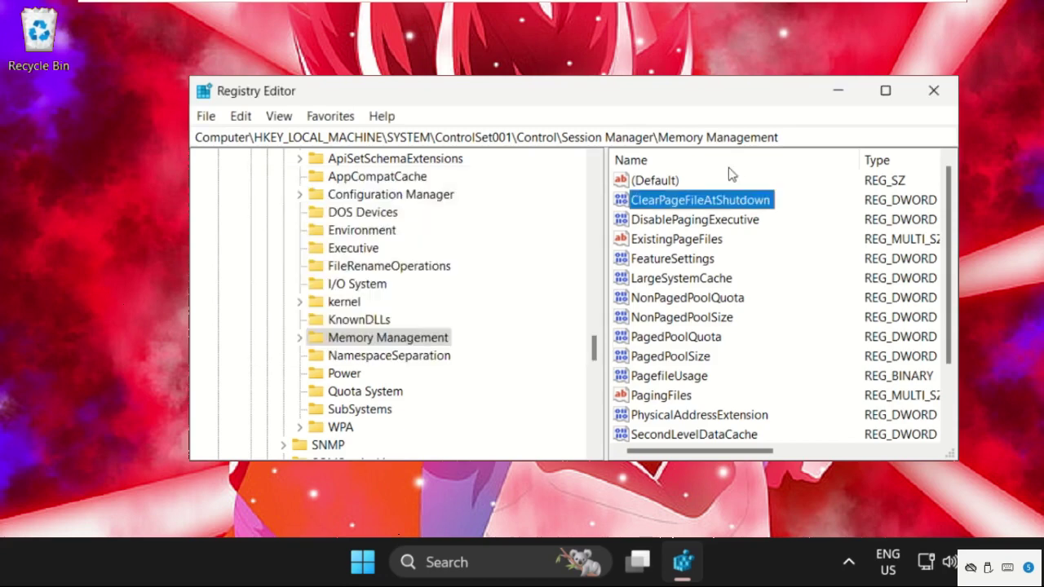
click(933, 94)
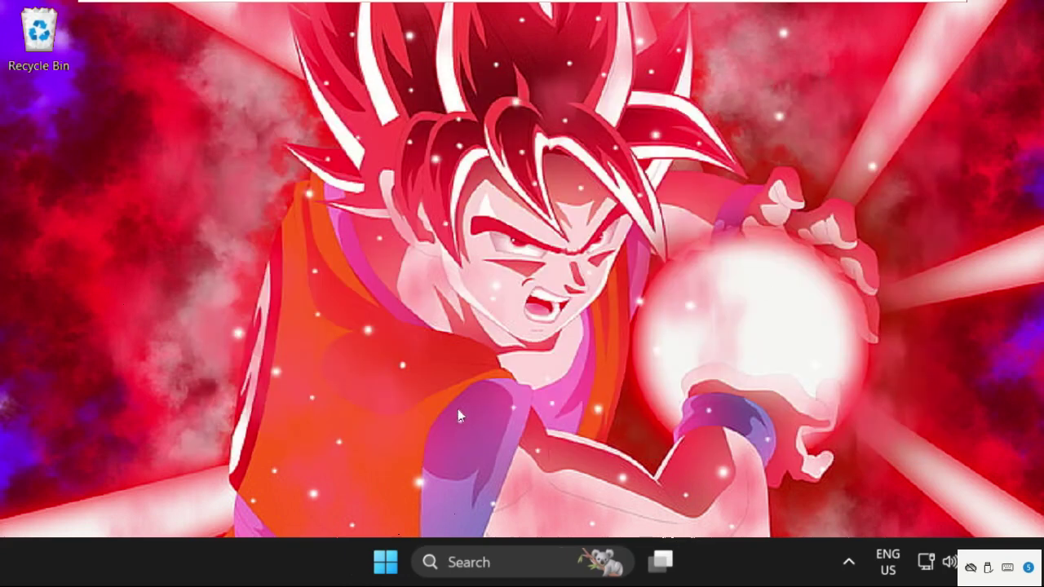
Launch System Configuration by running the msconfig command.
right_click(389, 569)
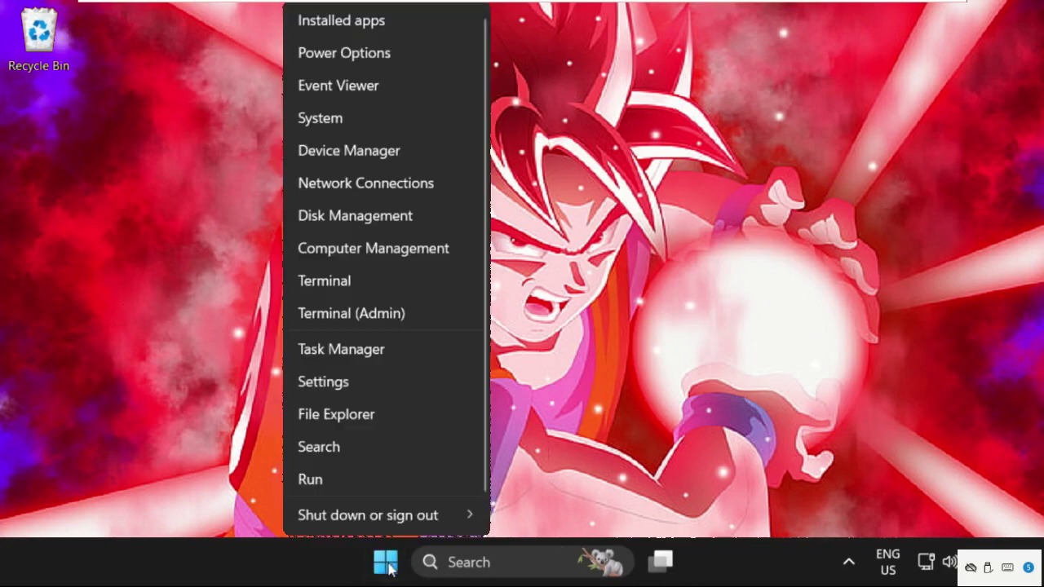
click(323, 481)
text(msconfig)
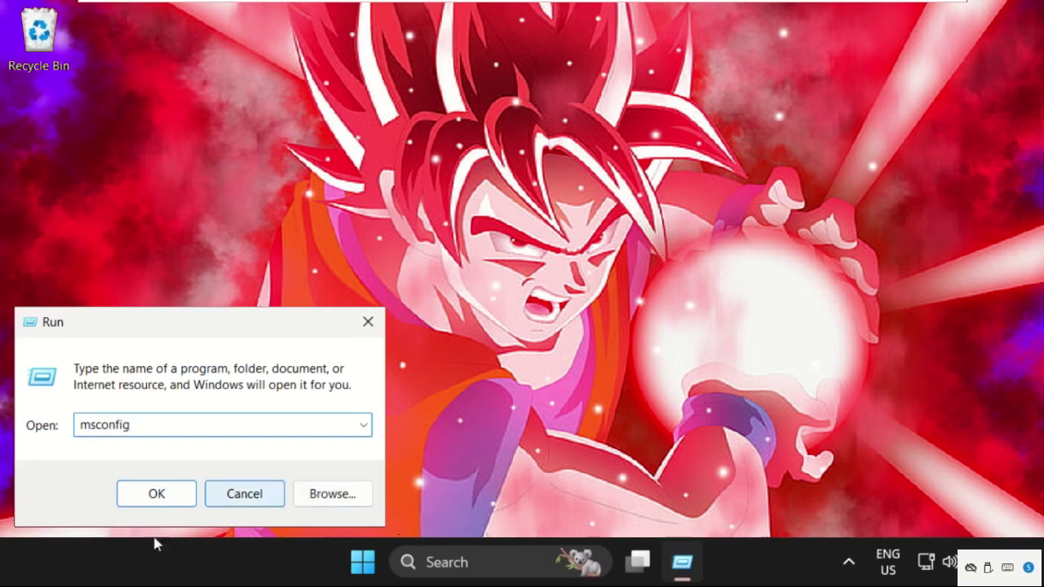
click(155, 495)
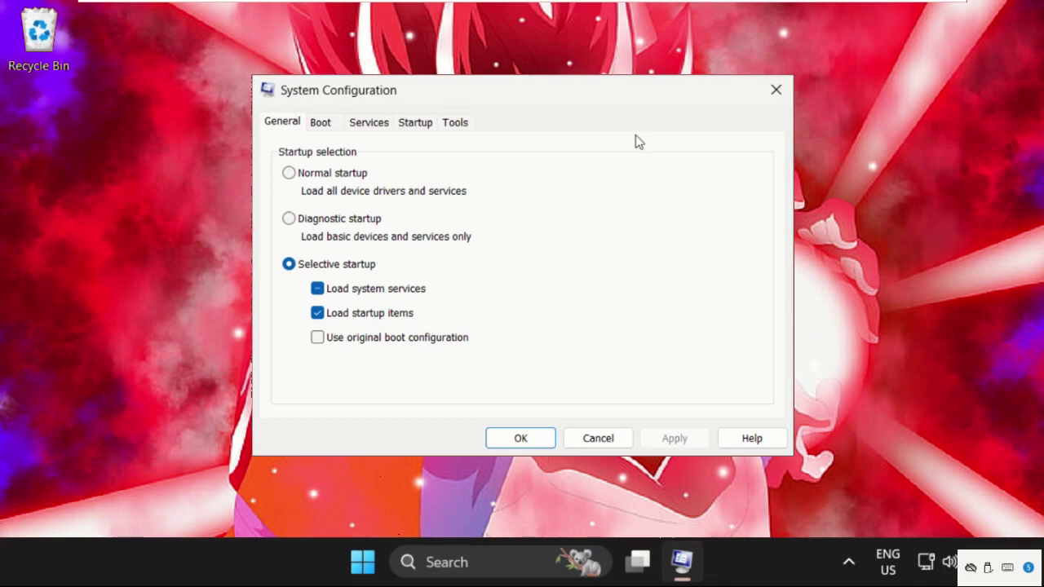
Hide all Microsoft services in the System Configuration services list and accept the configuration.
click(369, 124)
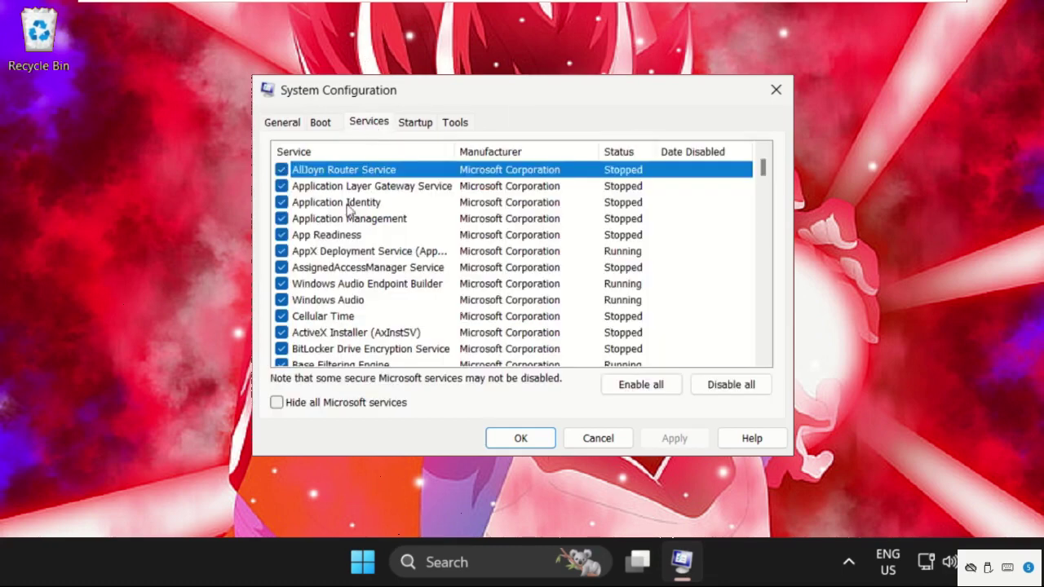
click(276, 402)
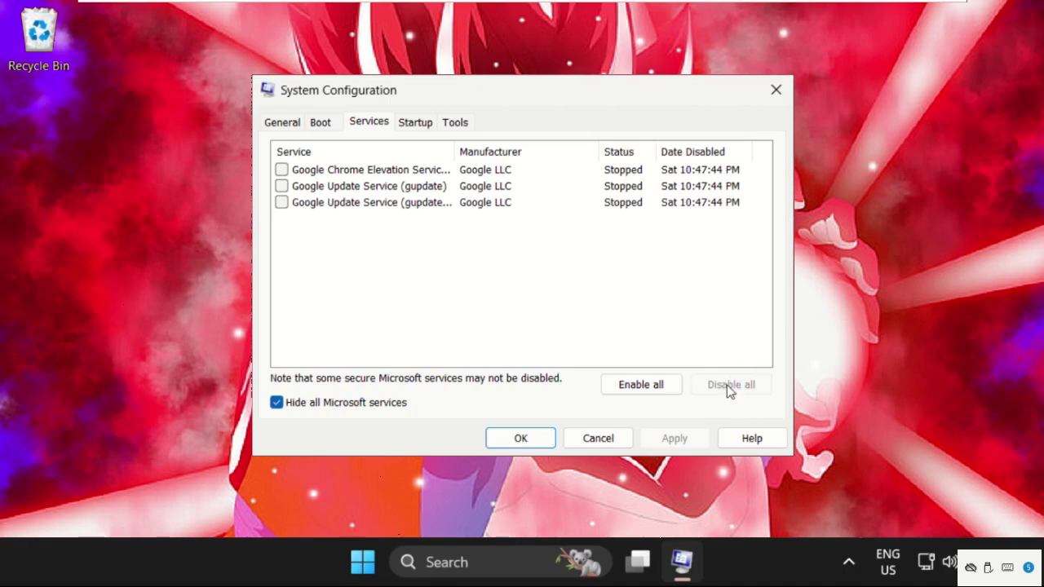
click(532, 441)
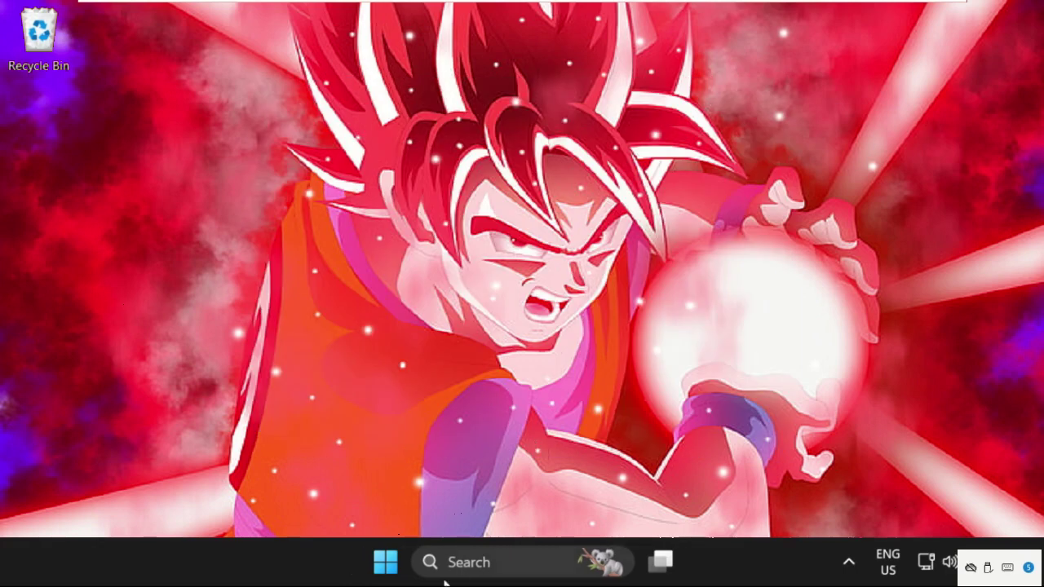
Bring up the Windows power options for restarting the computer.
click(389, 566)
click(777, 492)
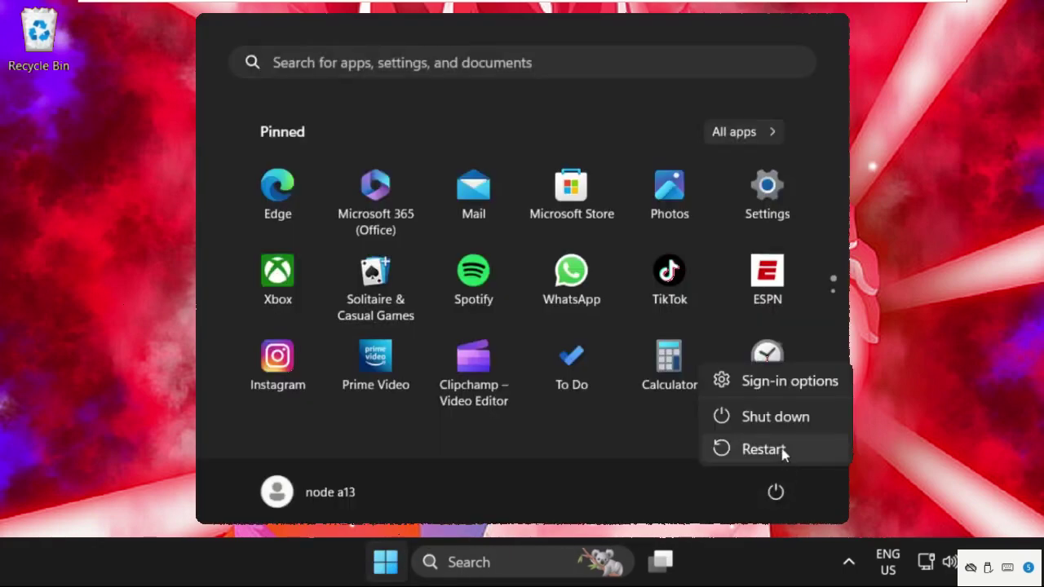